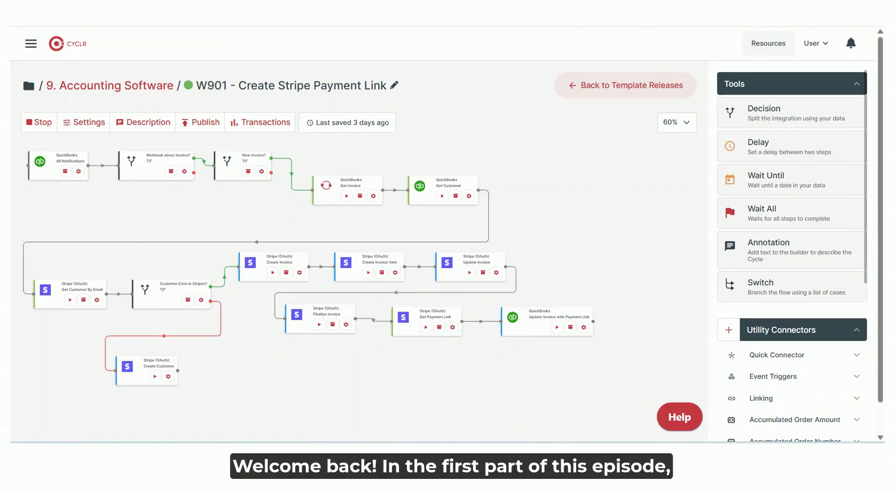
scroll(245, 251, "up", 2)
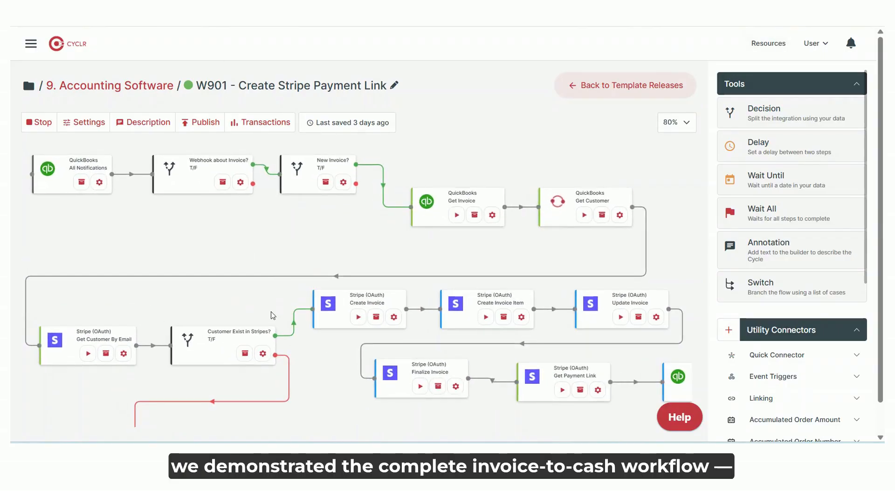
left_click_drag(338, 390, 154, 264)
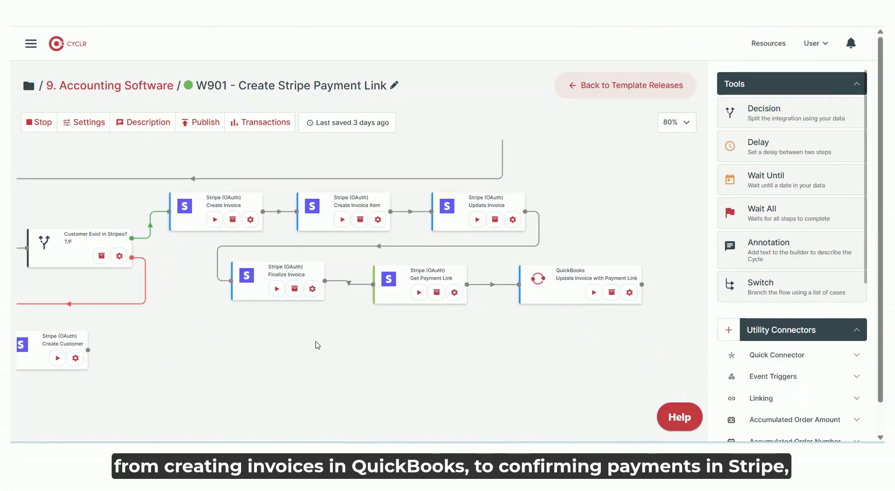
scroll(317, 345, "down", 2)
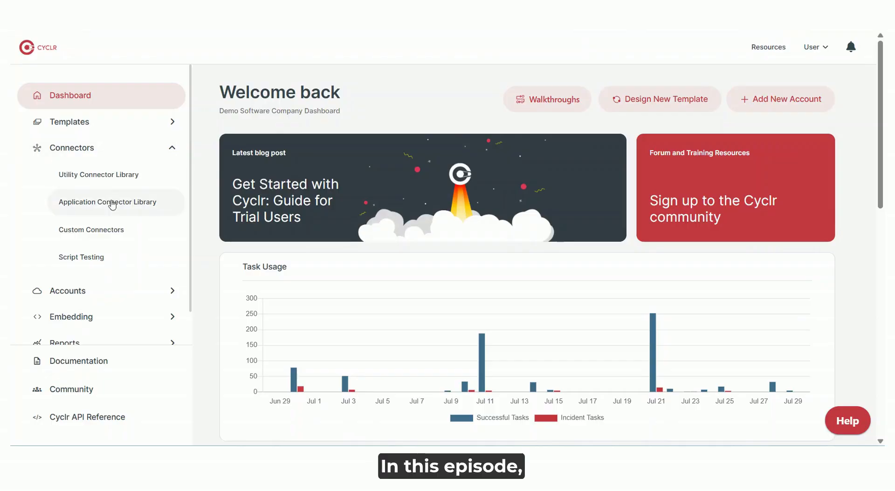
Open the application connector library and search it for "q".
left_click(136, 202)
type("q")
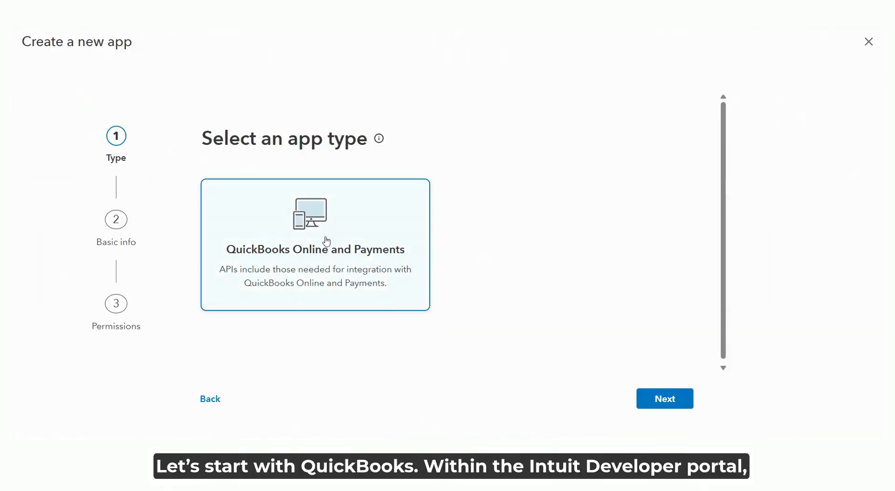
Create a QuickBooks Online and Payments app named CYCLR with the accounting and payment authorization scopes, and confirm the permissions.
left_click(665, 400)
type("CYCLR")
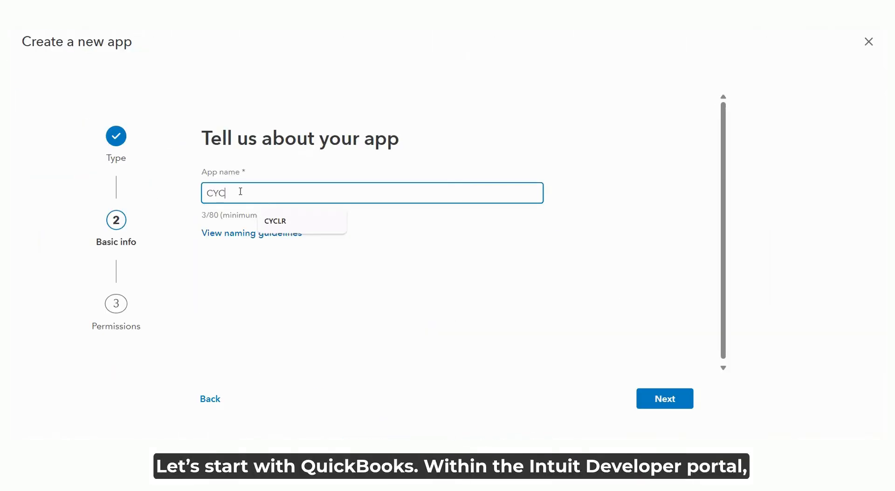
left_click(648, 400)
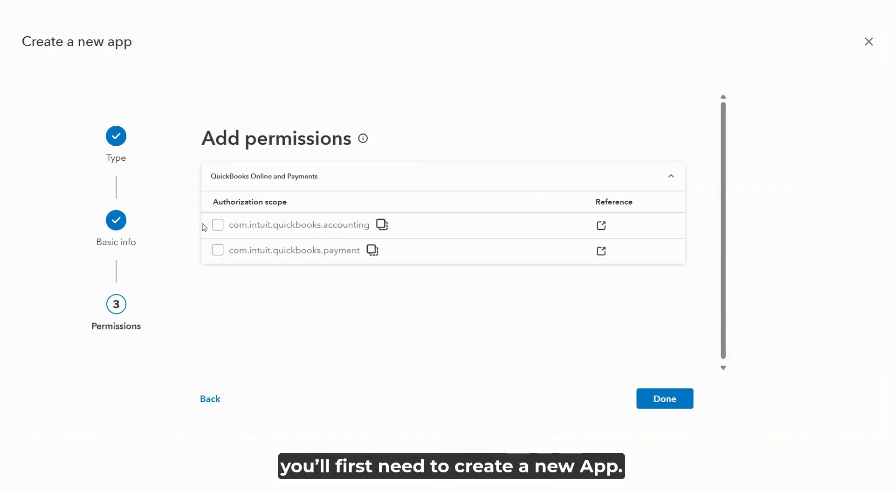
left_click(217, 225)
left_click(659, 394)
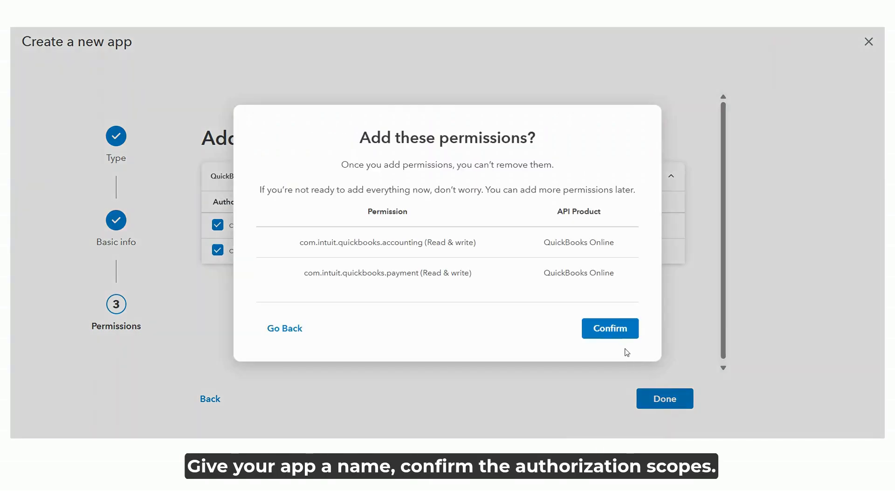
left_click(610, 332)
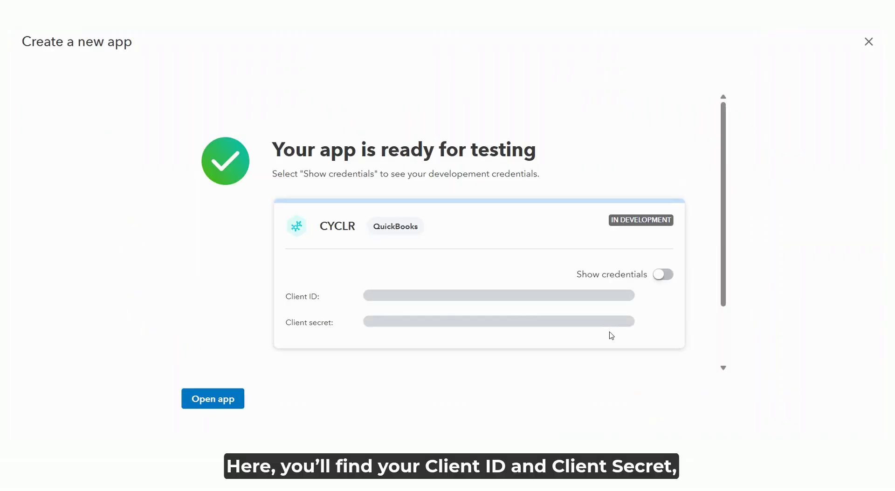
Open the CYCLR app's development redirect URI settings, replace the URI with the Cyclr address ending in /connector/callback, and save.
left_click(219, 400)
left_click(79, 145)
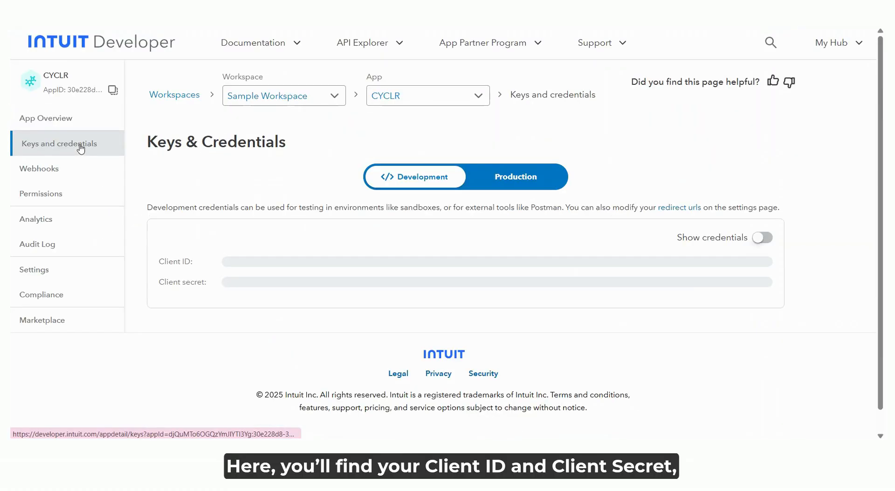
left_click(677, 209)
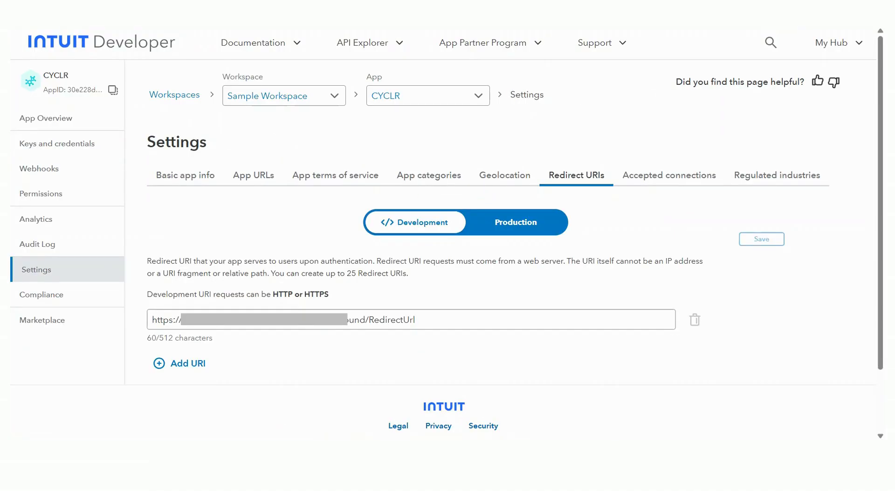
left_click(149, 322)
key("ctrl+a")
key("ctrl+v")
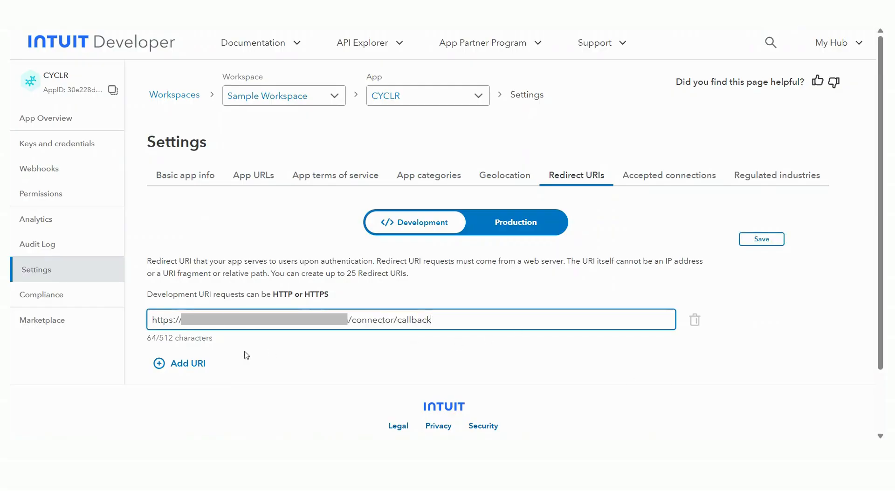
left_click(191, 363)
left_click(753, 242)
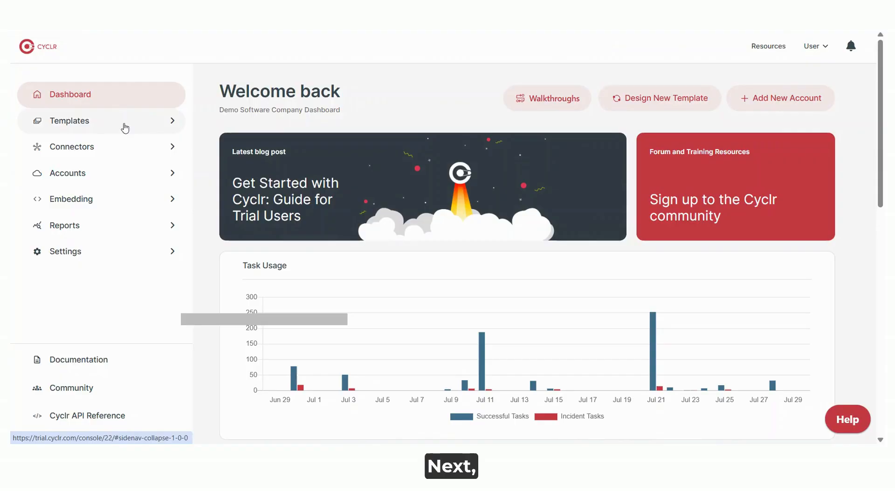
Switch to Cyclr and start installing the QuickBooks application as a template connector, keeping the suggested name.
left_click(124, 126)
left_click(122, 173)
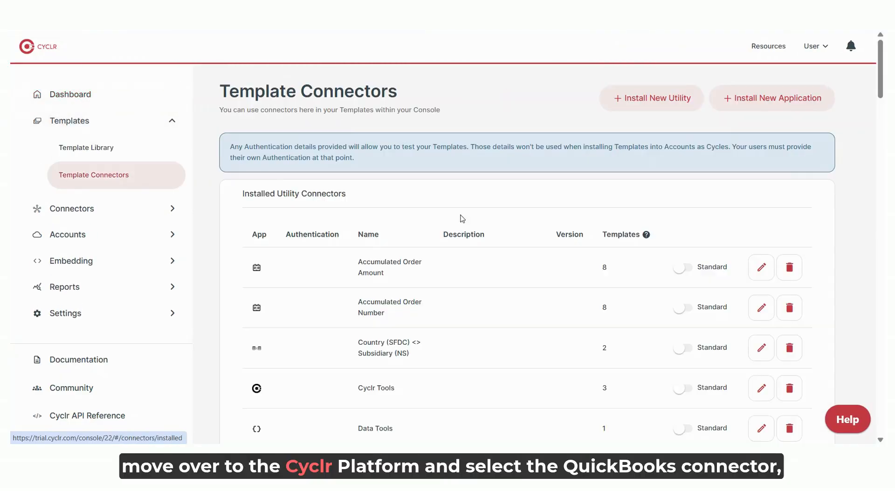
left_click(790, 99)
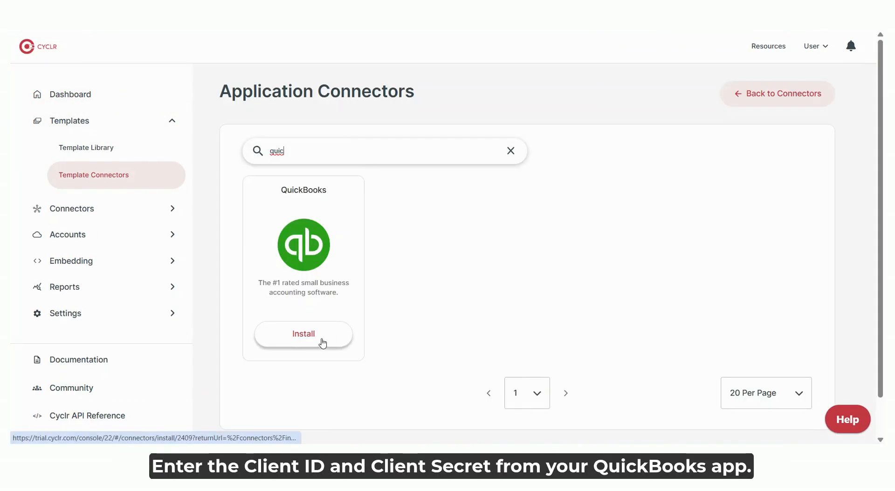
left_click(320, 335)
left_click(627, 334)
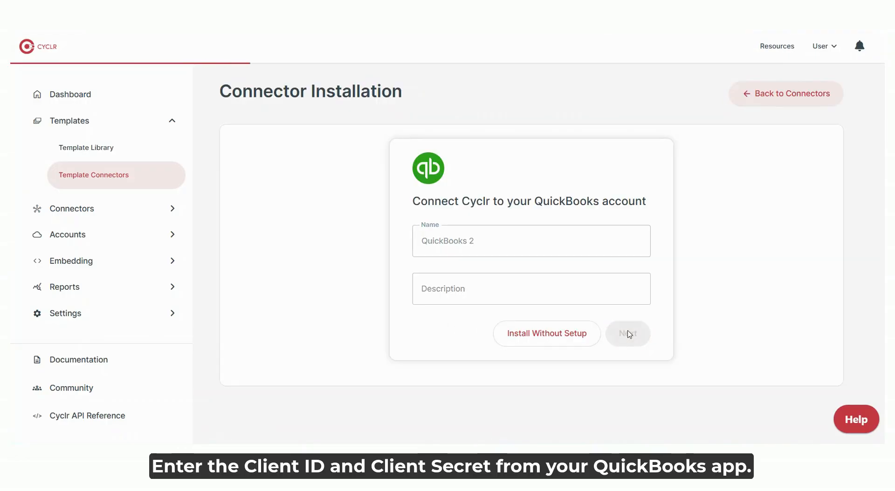
Paste the QuickBooks app's client ID and client secret into the connector's authentication form.
scroll(545, 294, "down", 1)
scroll(545, 294, "down", 1)
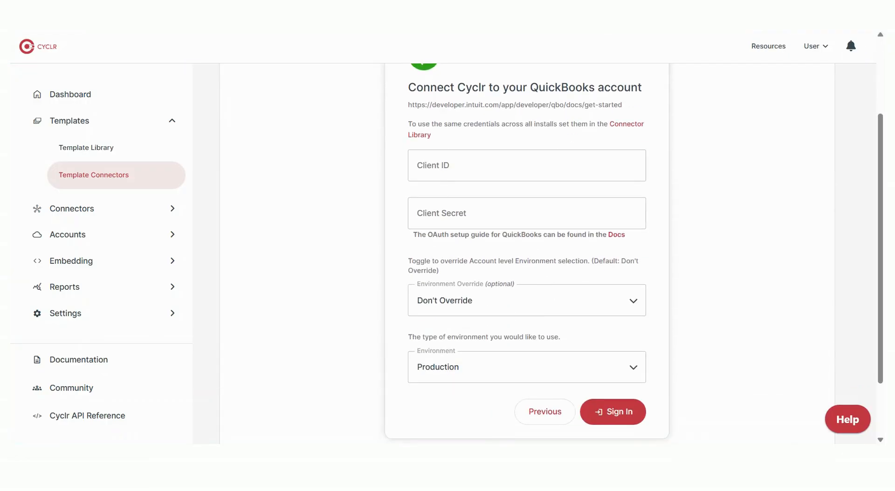
left_click(437, 163)
key("ctrl+v")
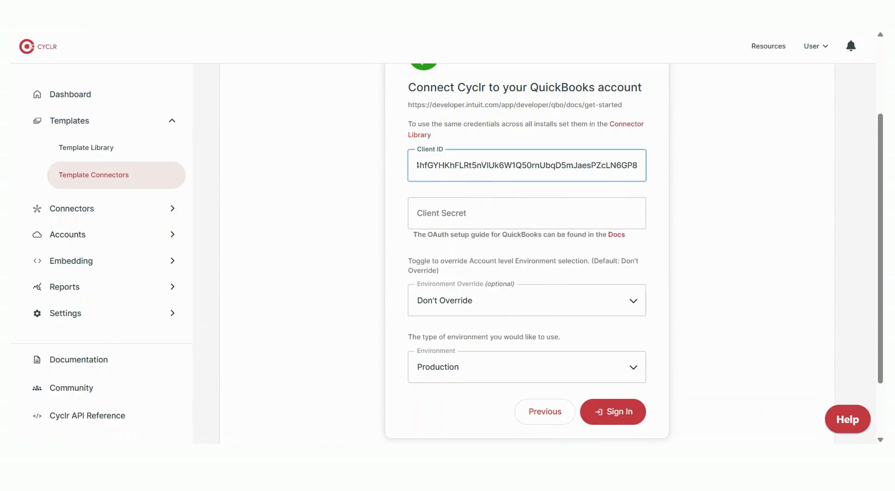
left_click(440, 216)
key("ctrl+v")
Set both the environment override and the environment to Sandbox, then sign in and authorize the connection to the QuickBooks sandbox company.
left_click(604, 310)
left_click(546, 377)
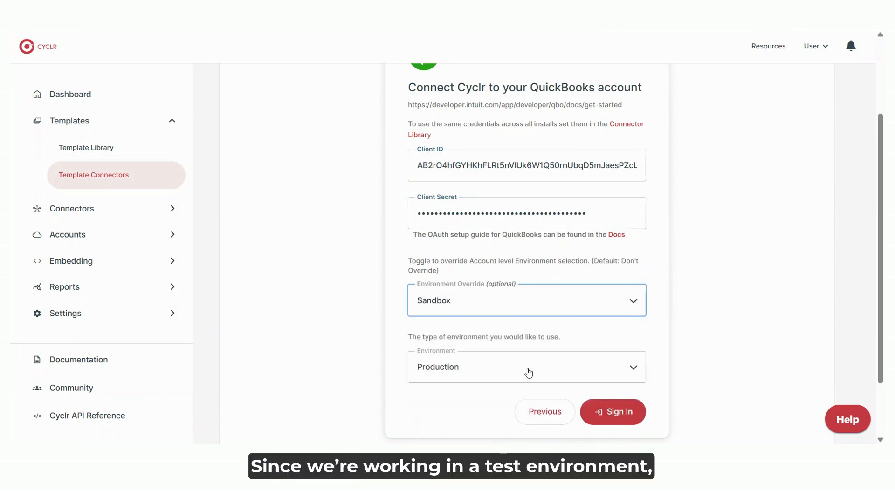
left_click(502, 372)
left_click(488, 321)
left_click(597, 411)
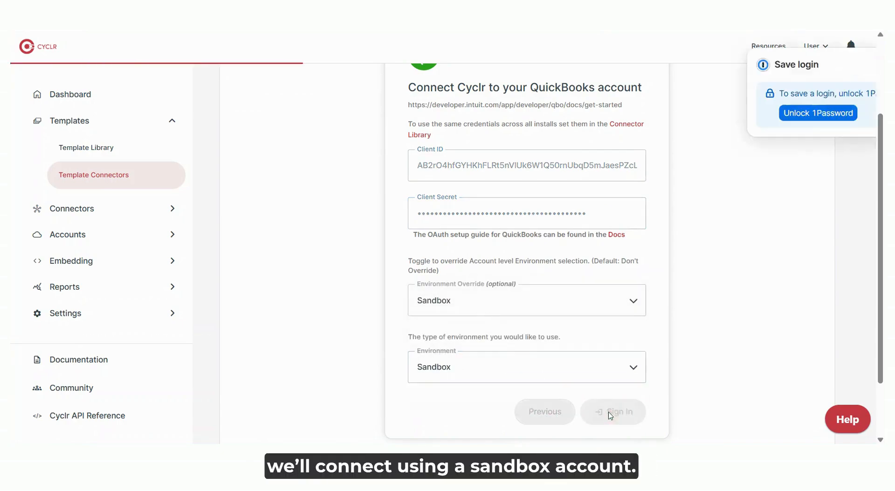
left_click(443, 340)
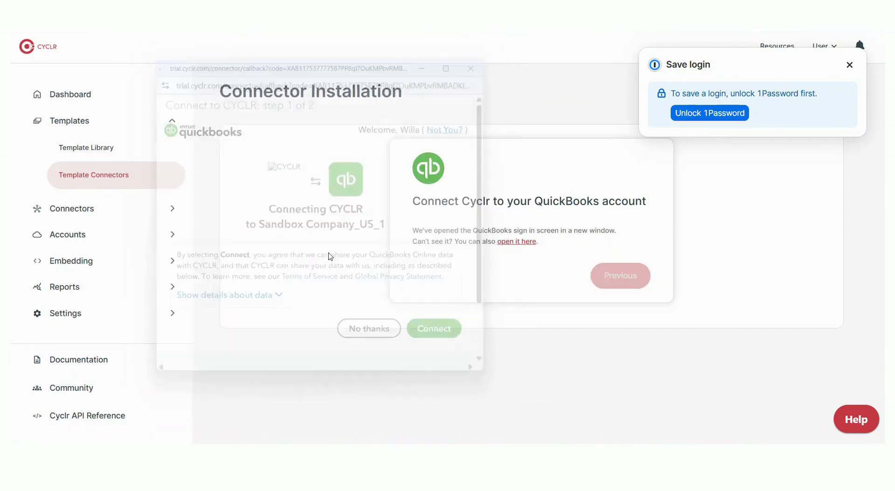
Test the new QuickBooks connector by running the List Customers method and review its return values.
scroll(533, 280, "down", 9)
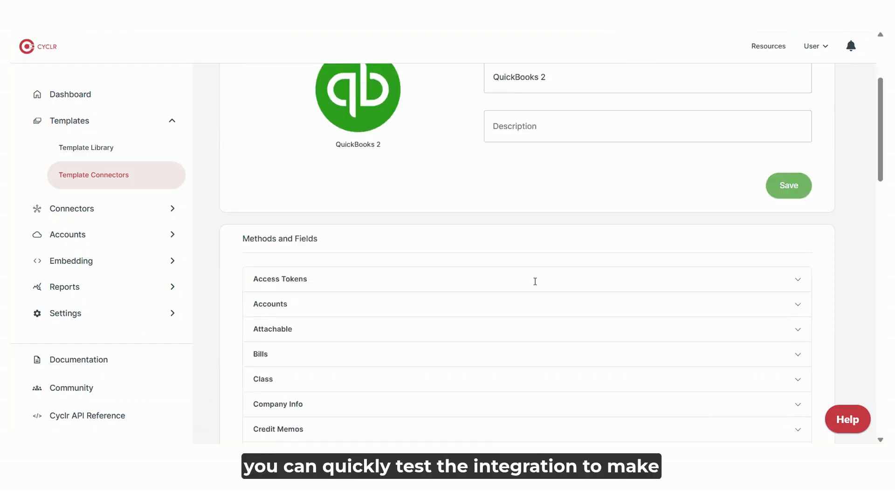
left_click(422, 217)
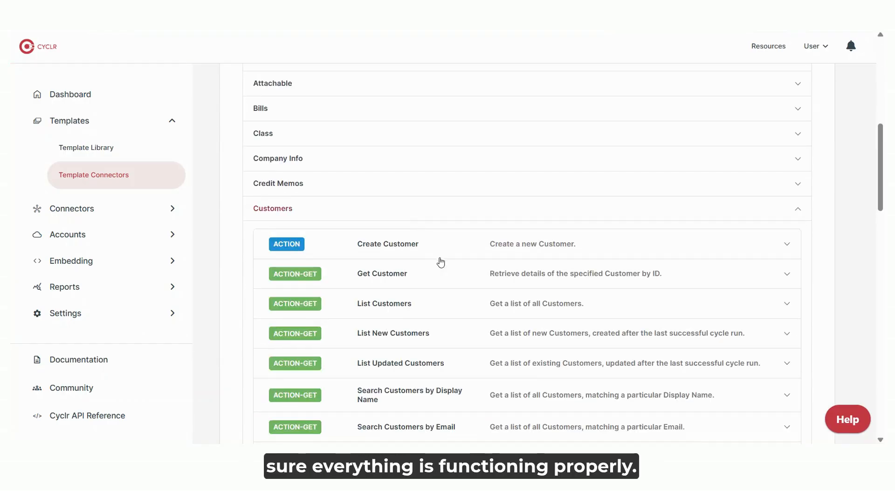
scroll(426, 251, "down", 1)
left_click(426, 249)
left_click(340, 283)
scroll(366, 294, "down", 3)
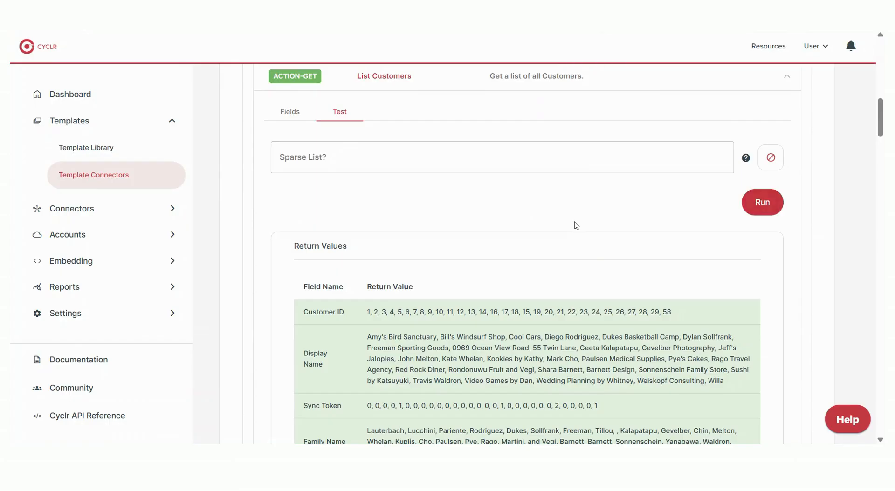
scroll(560, 240, "down", 4)
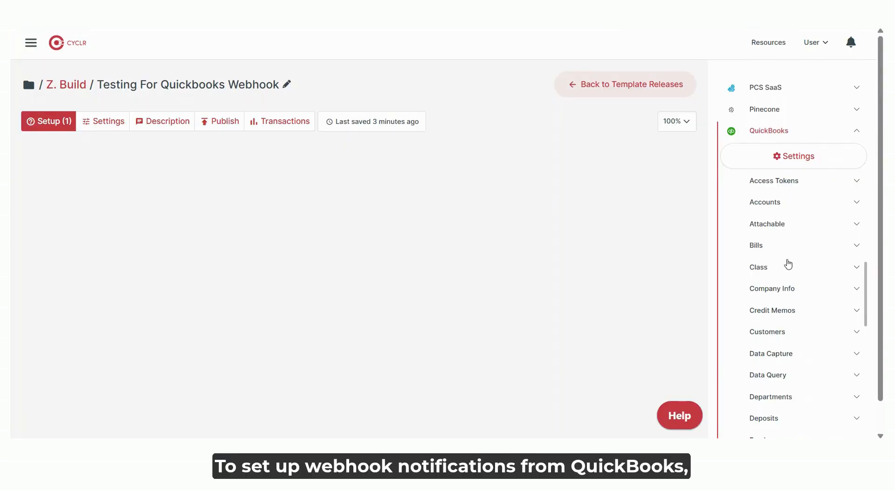
Place the QuickBooks All Notifications general webhook on the canvas of the Testing For Quickbooks Webhook template.
scroll(788, 264, "down", 3)
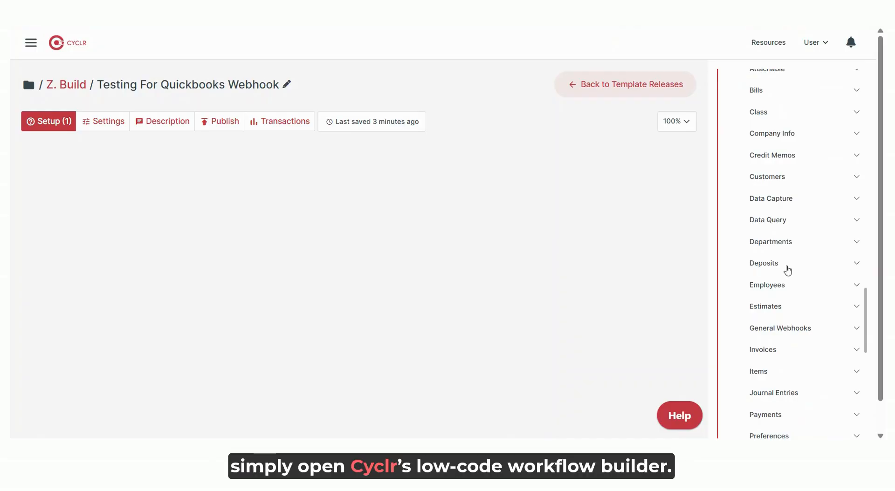
left_click(794, 339)
left_click_drag(787, 353, 137, 207)
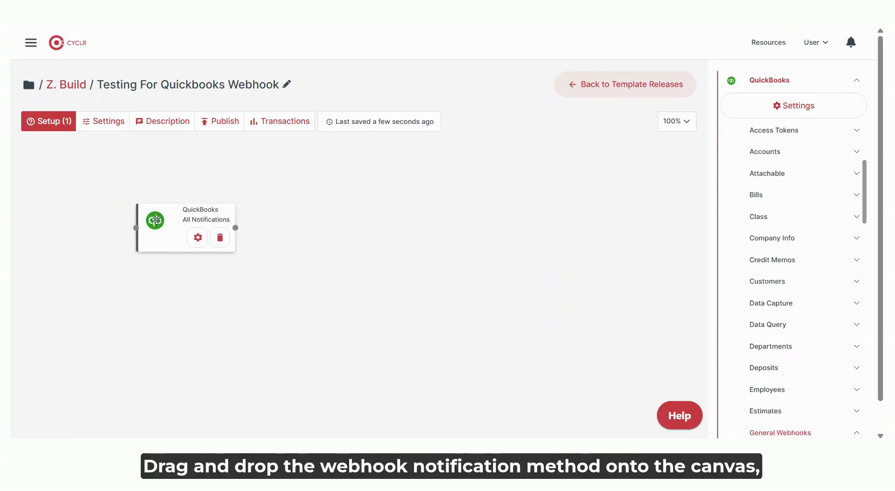
Reveal the internal URL in the All Notifications step's settings and copy it.
left_click(133, 209)
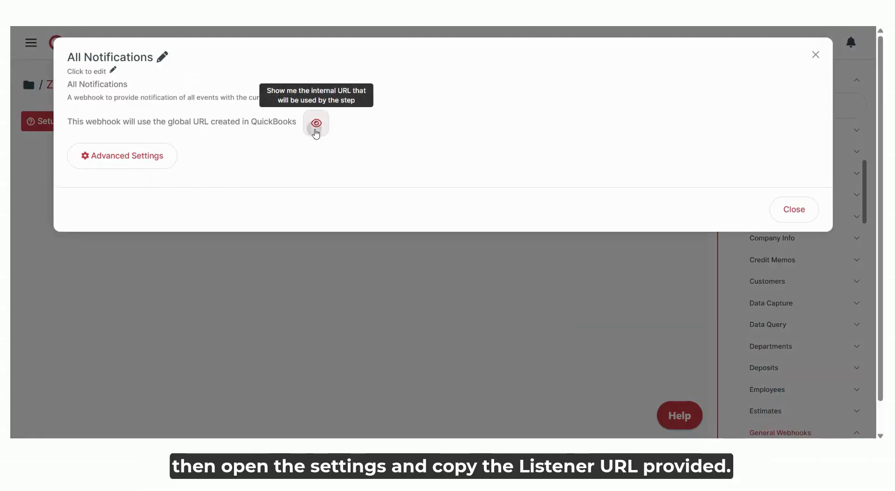
left_click(315, 125)
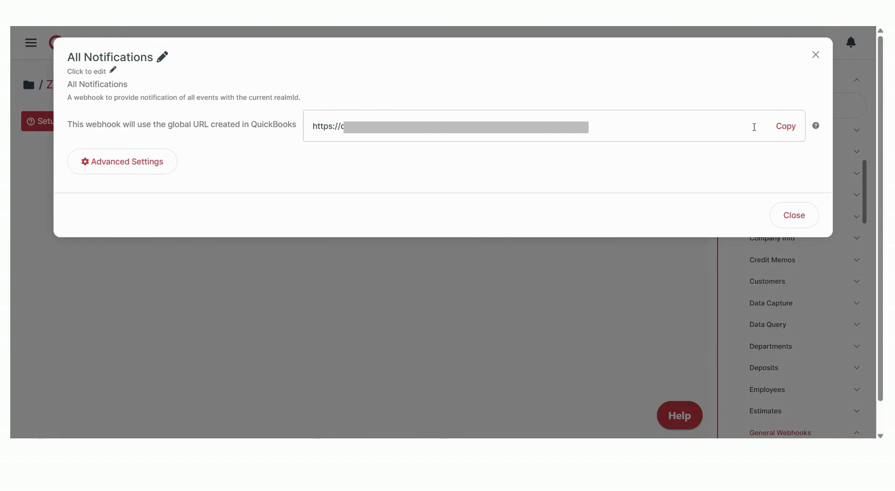
left_click(789, 130)
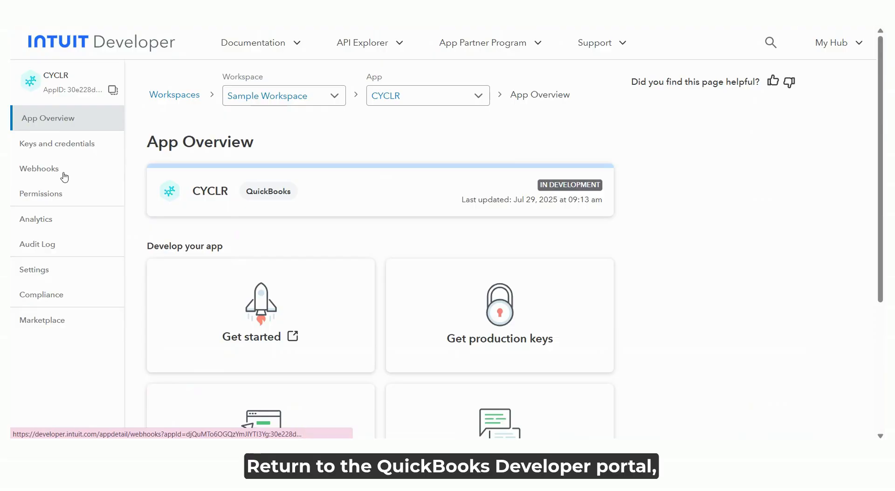
In the Intuit Developer portal, paste the copied listener URL as the app's development webhook endpoint and save the subscription with all events selected.
left_click(62, 171)
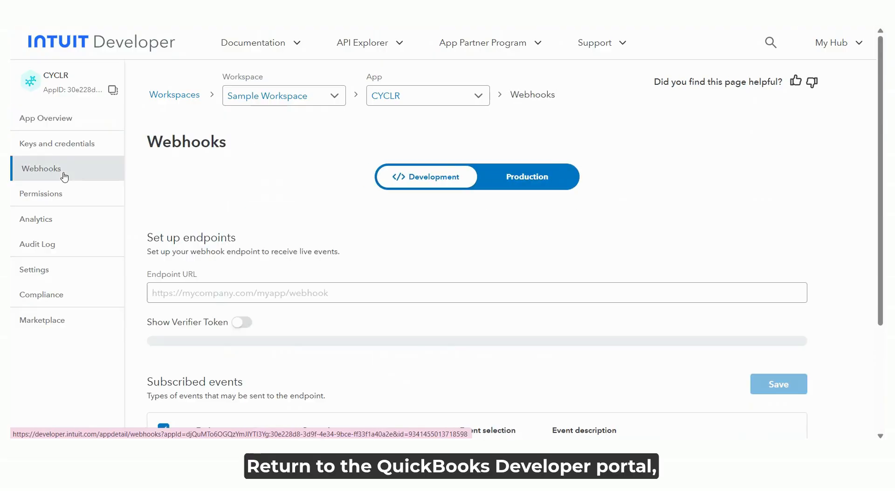
left_click(189, 293)
key("ctrl+v")
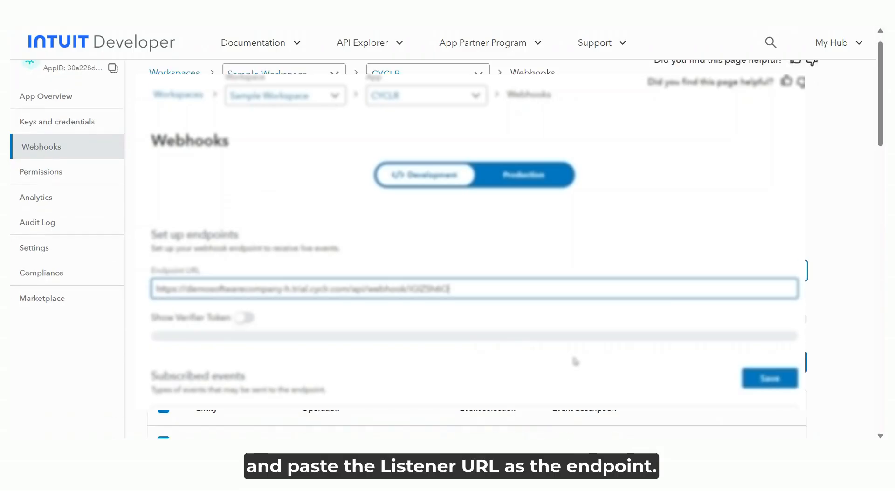
scroll(576, 363, "down", 3)
scroll(573, 356, "down", 3)
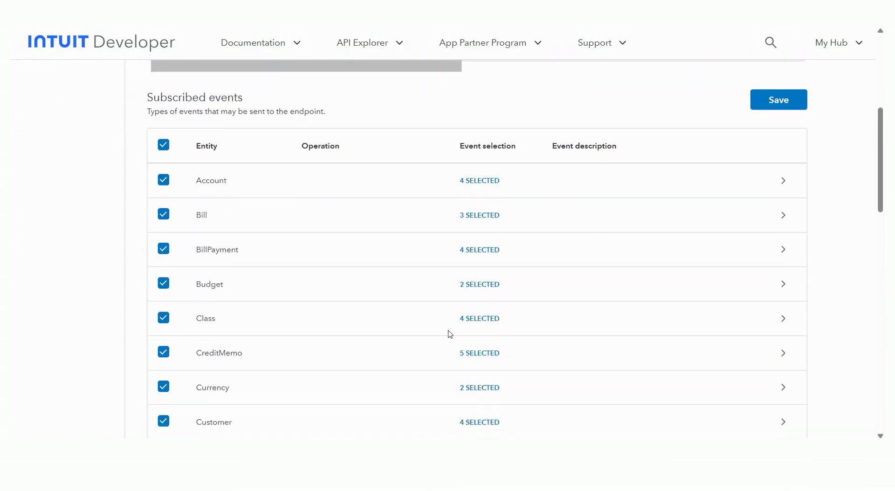
left_click(780, 105)
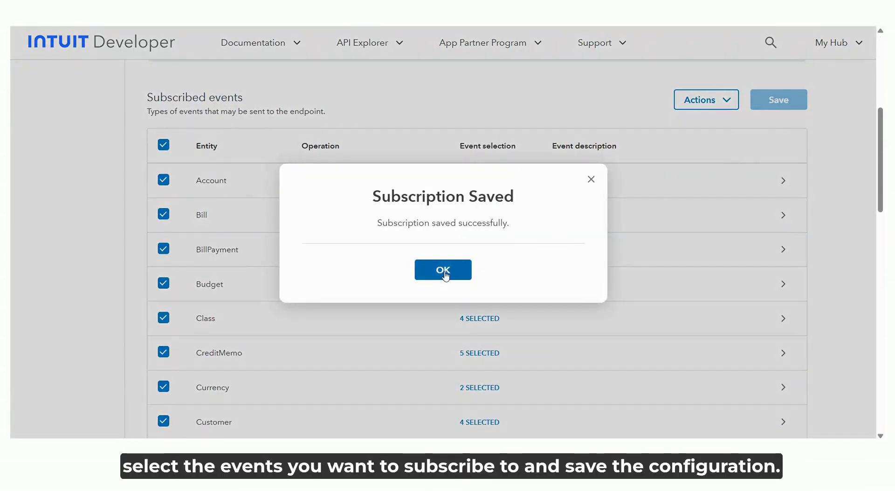
left_click(443, 269)
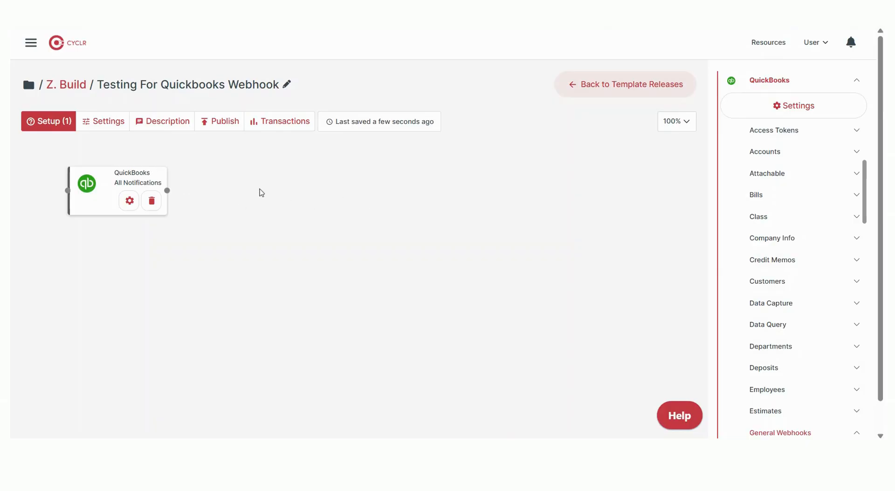
Back in the Cyclr template, add a Decision step beside All Notifications and connect the webhook's output to it.
scroll(759, 202, "up", 10)
left_click_drag(744, 106, 242, 185)
left_click_drag(167, 191, 218, 190)
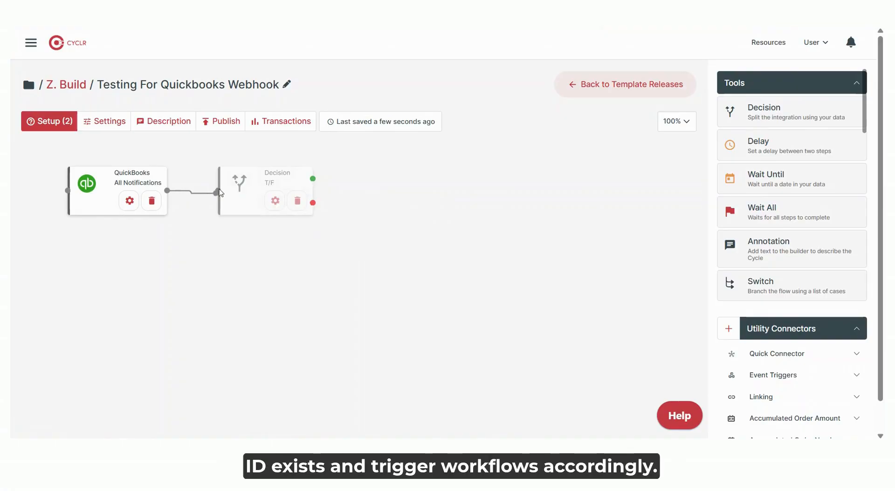
Set the Decision step to check that All Notifications' Data Change Event Entity ID exists, and run the template.
left_click(275, 200)
left_click(203, 150)
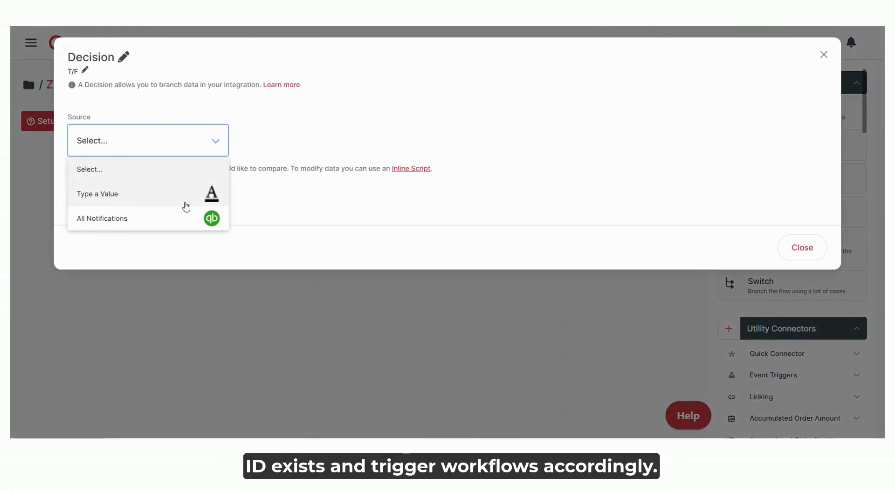
left_click(199, 216)
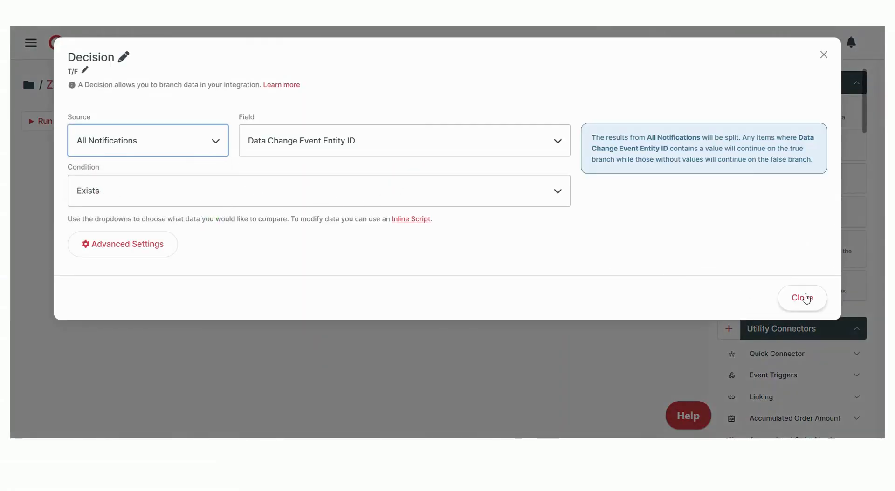
left_click(462, 152)
left_click(462, 150)
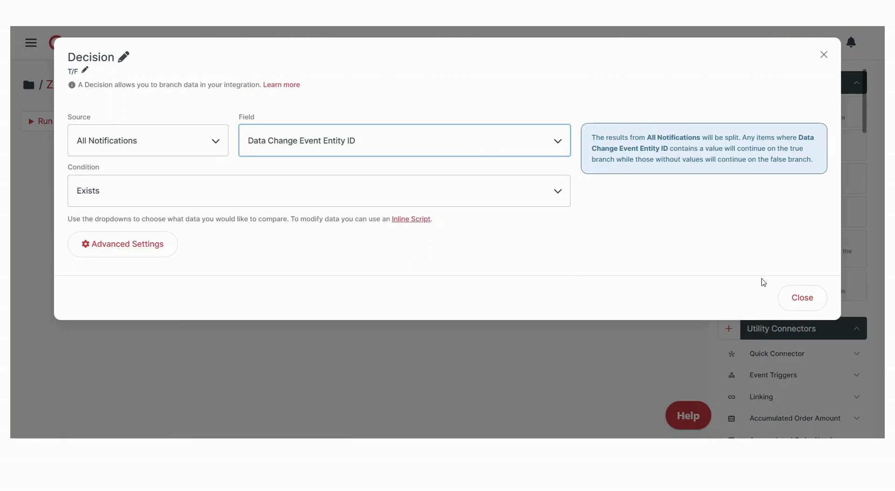
left_click(799, 299)
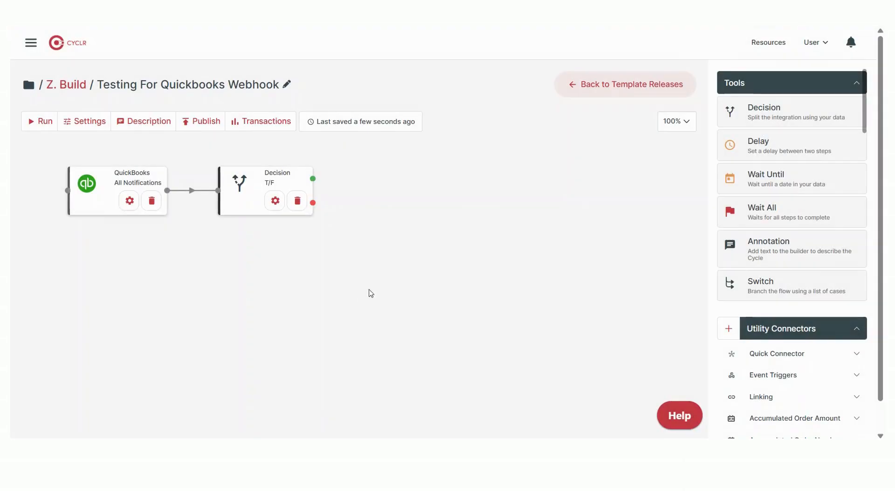
left_click(53, 129)
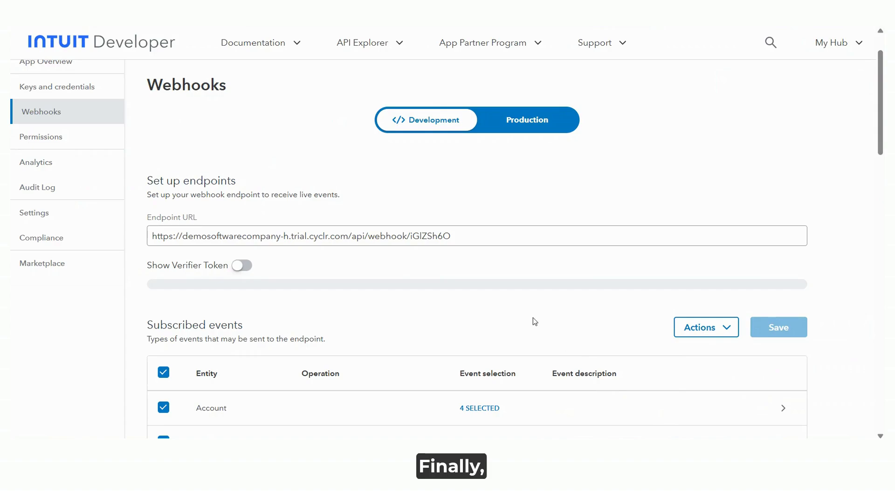
In the Intuit Developer portal, send a test event for the Account entity's Create operation to the webhook endpoint.
scroll(547, 330, "down", 1)
left_click(708, 272)
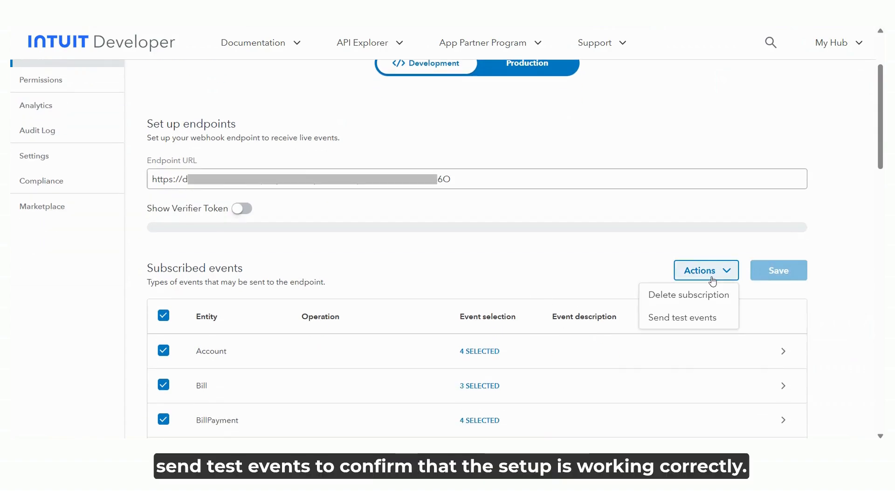
left_click(687, 318)
left_click(727, 149)
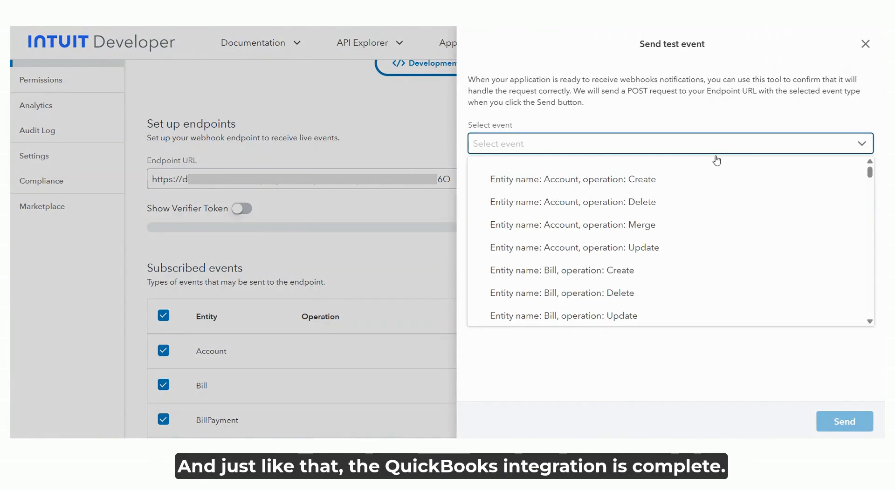
left_click(687, 177)
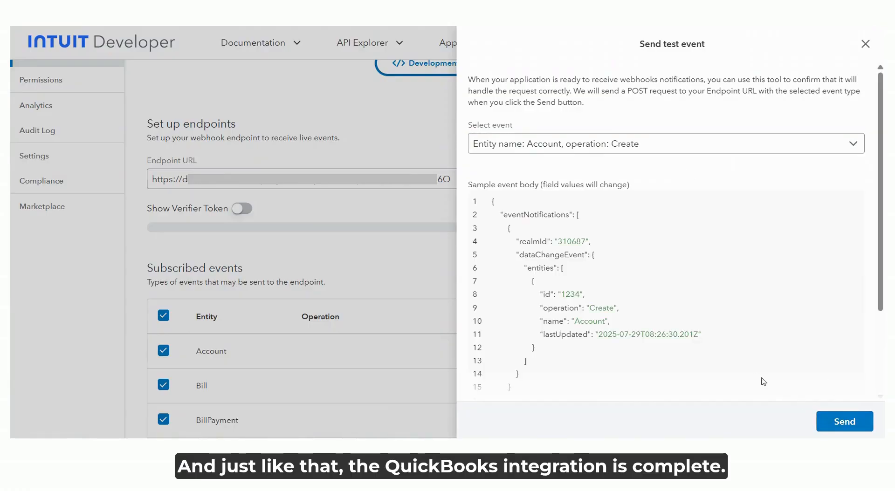
left_click(845, 425)
scroll(683, 338, "down", 3)
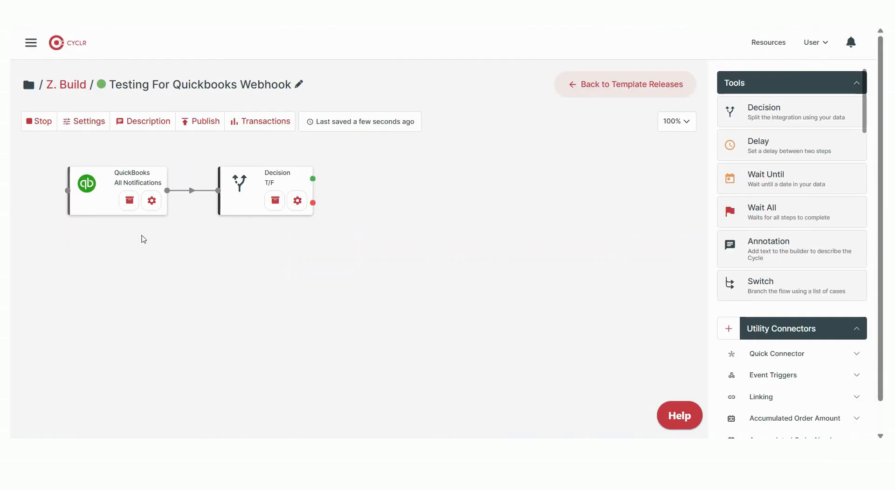
Back in the running Cyclr template, examine the data received by the All Notifications step.
left_click(129, 201)
left_click(297, 183)
left_click(325, 214)
left_click(401, 266)
left_click(437, 301)
left_click(483, 332)
scroll(523, 305, "down", 3)
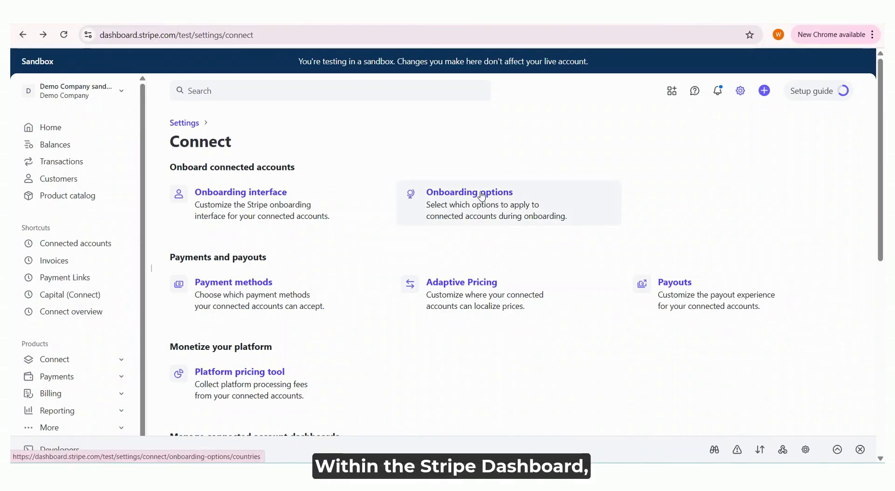
In the Stripe Dashboard, view the OAuth onboarding options in the Connect settings and open the developer API keys page.
left_click(481, 195)
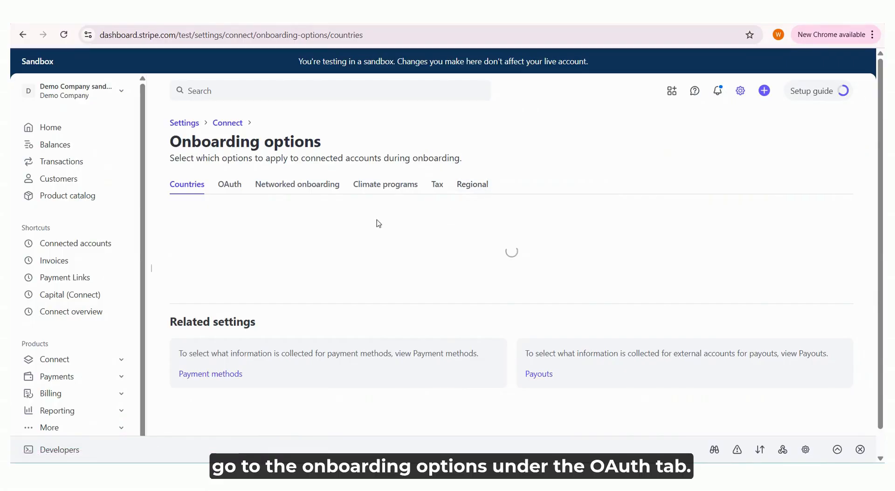
left_click(230, 191)
scroll(675, 320, "down", 1)
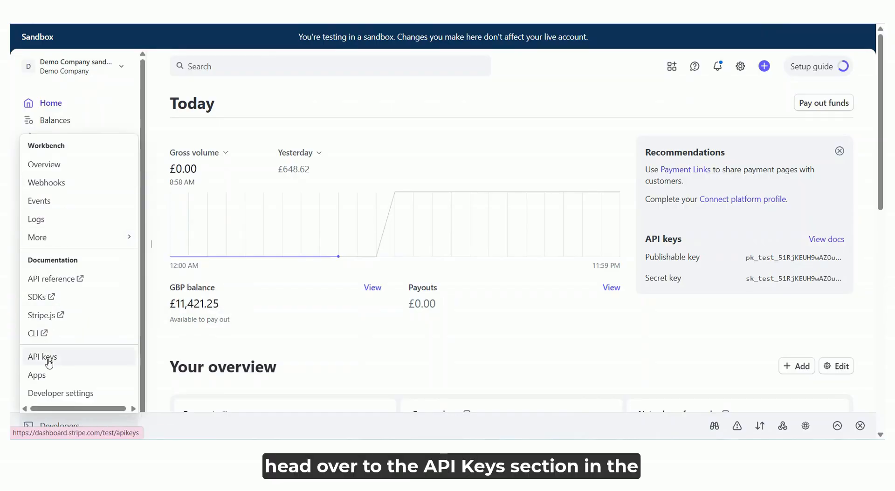
left_click(49, 362)
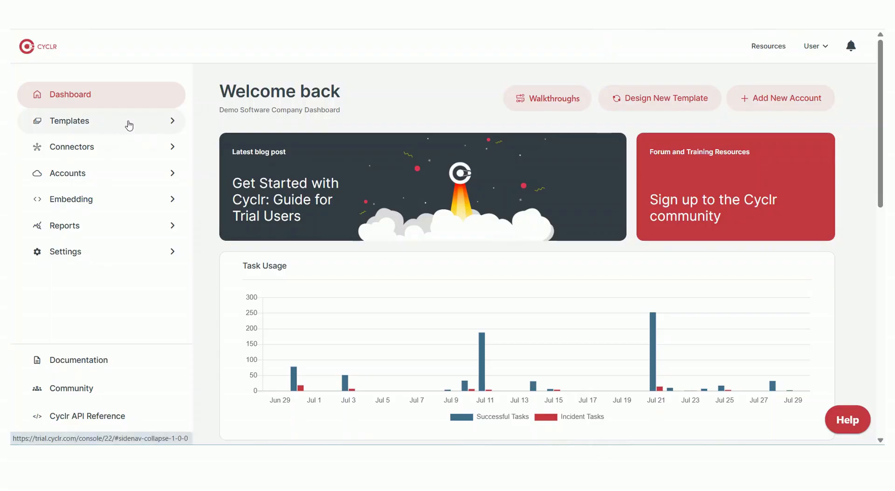
In Cyclr, find the Stripe (OAuth) application among the template connectors and begin installing it up to the credentials form.
left_click(129, 125)
left_click(126, 174)
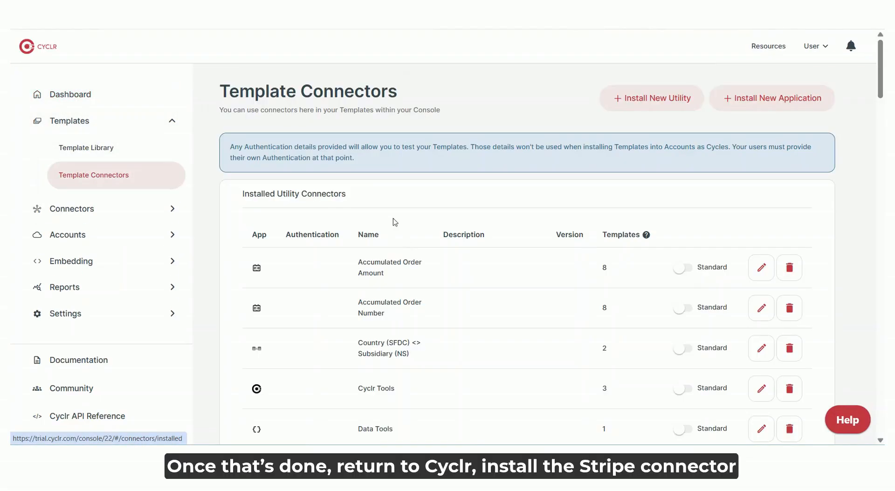
left_click(814, 97)
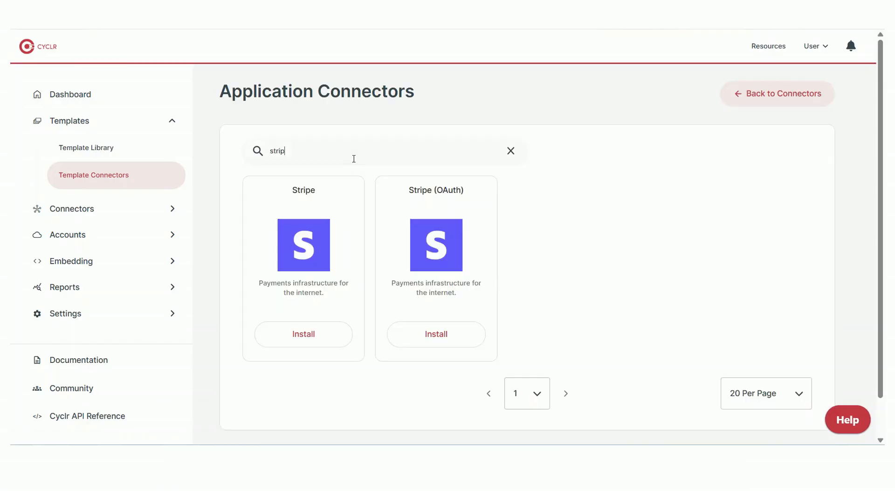
left_click(423, 340)
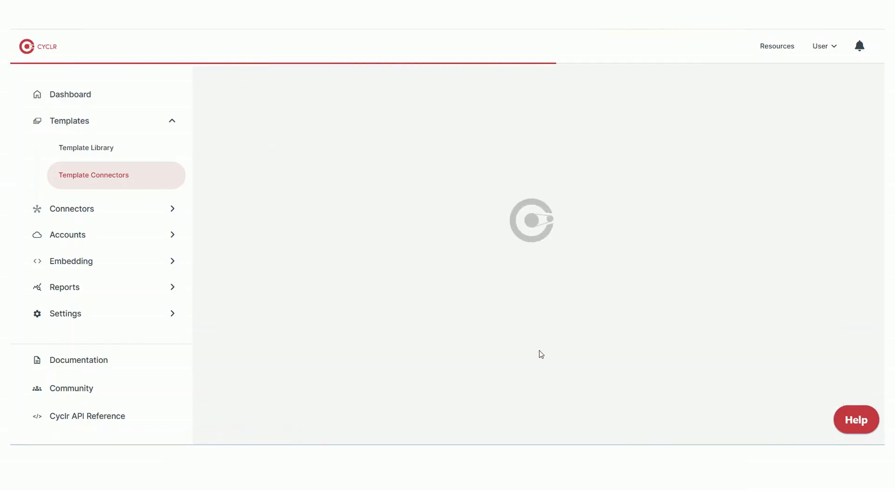
left_click(620, 352)
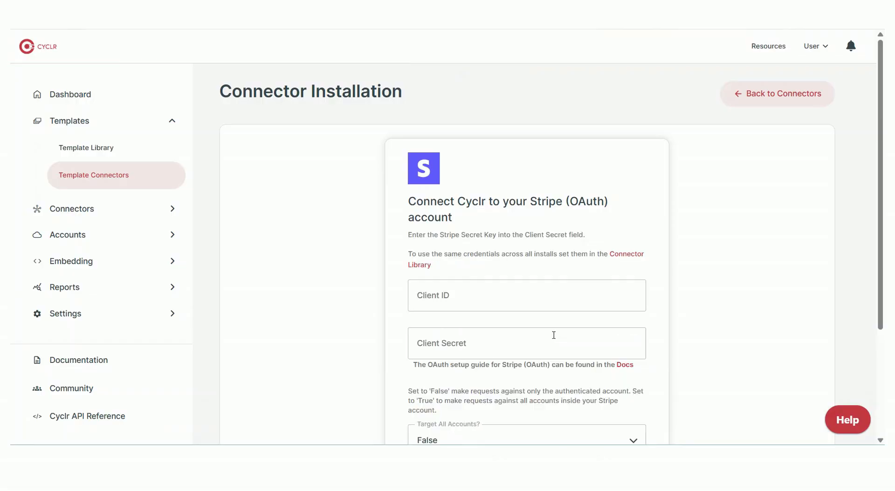
Enter the Stripe Client ID and Client Secret, sign in, authorize the test account by skipping its form, and dismiss the save-login prompt.
scroll(555, 336, "down", 2)
left_click(436, 191)
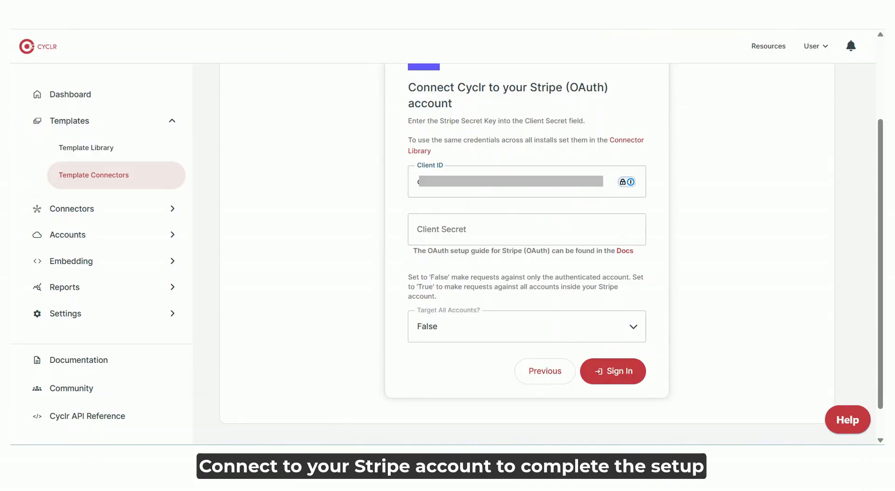
left_click(431, 233)
key("ctrl+v")
left_click(611, 368)
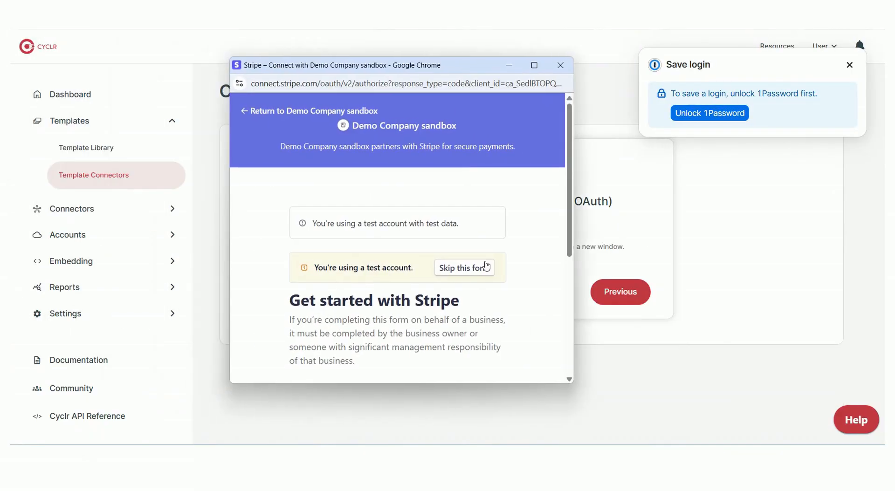
left_click(467, 272)
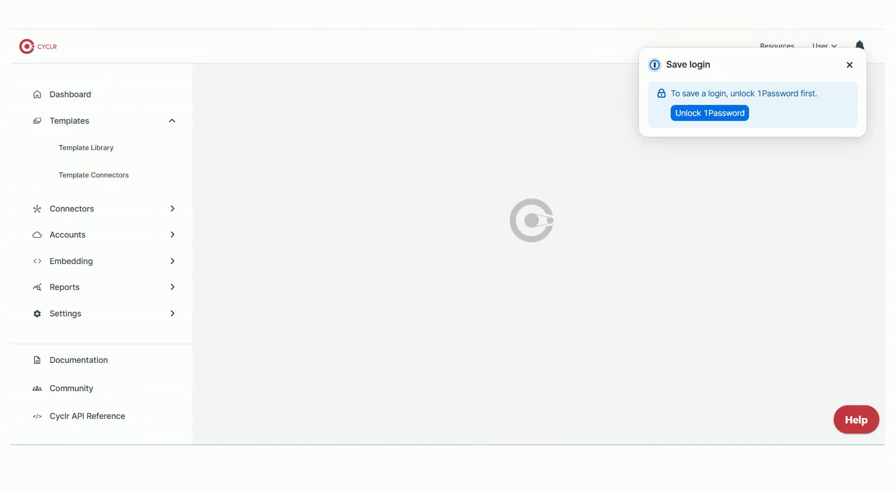
left_click(850, 65)
In the Testing for Stripe Webhook template, find the Stripe (OAuth) connector and place its New Event webhook on the canvas.
scroll(376, 280, "down", 3)
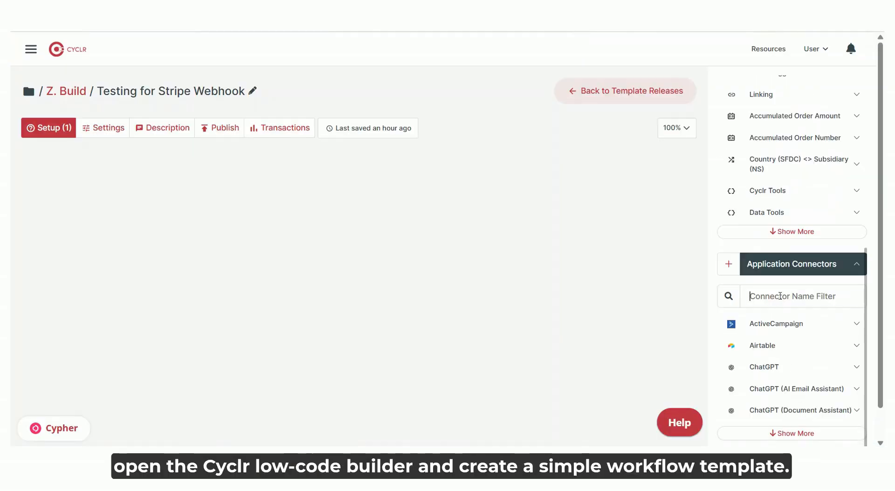
left_click(780, 296)
type("str")
left_click(793, 435)
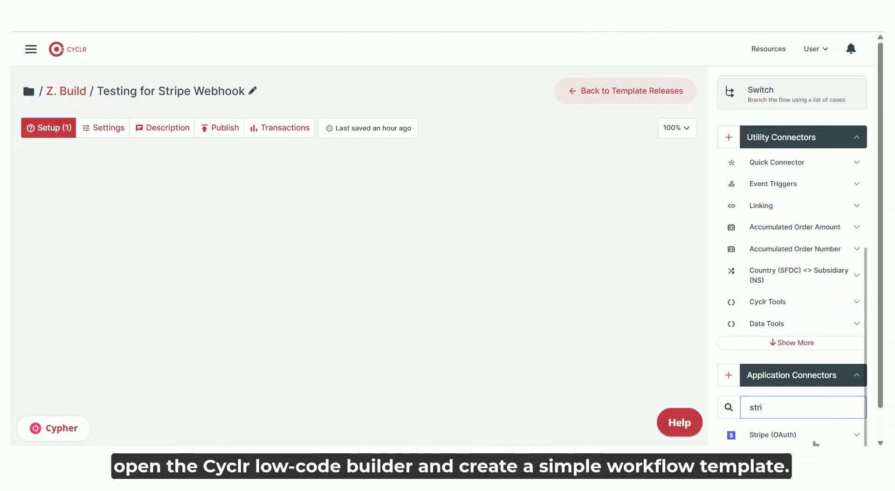
scroll(800, 373, "down", 15)
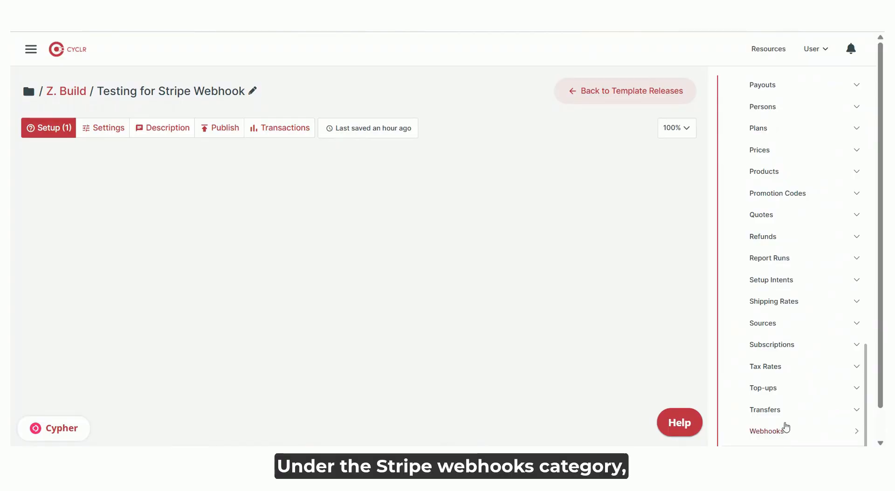
left_click(784, 433)
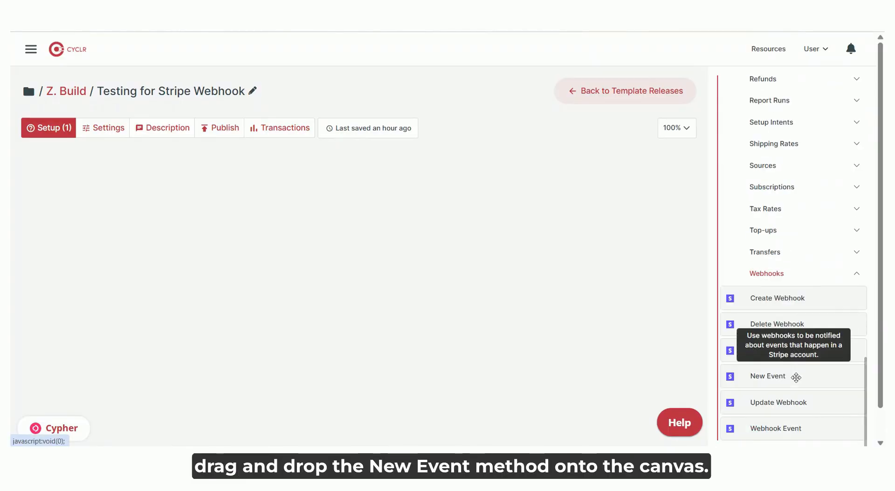
left_click_drag(688, 367, 83, 186)
Connect a Decision step to New Event and set it to check that New Event's Event ID exists.
scroll(816, 275, "up", 10)
left_click_drag(768, 136, 241, 199)
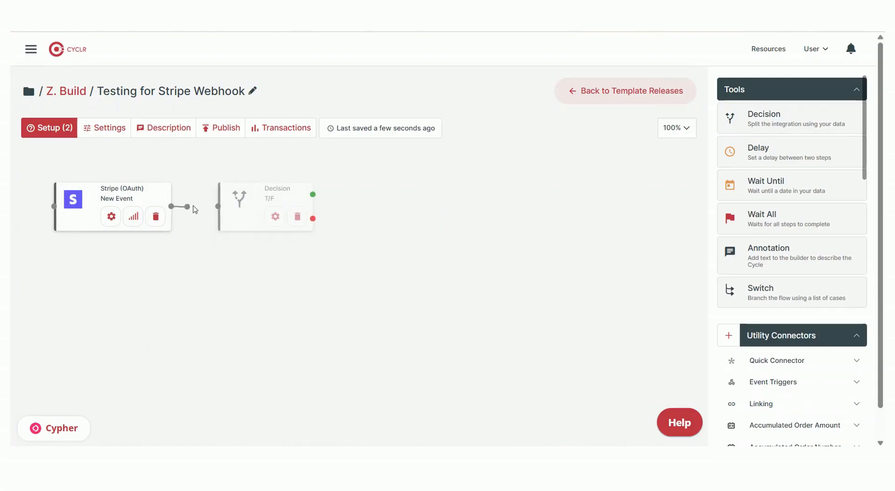
left_click(276, 217)
left_click(215, 155)
left_click(180, 224)
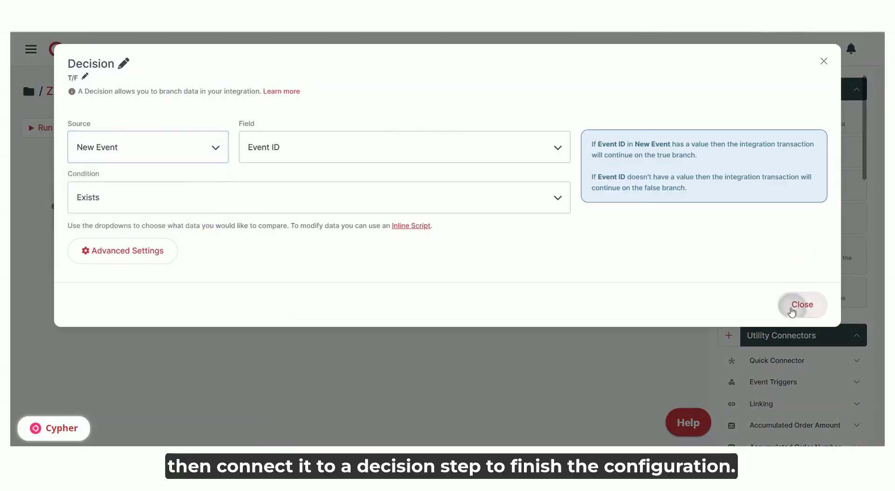
left_click(802, 305)
Copy the webhook URL from the New Event step's settings.
left_click(111, 217)
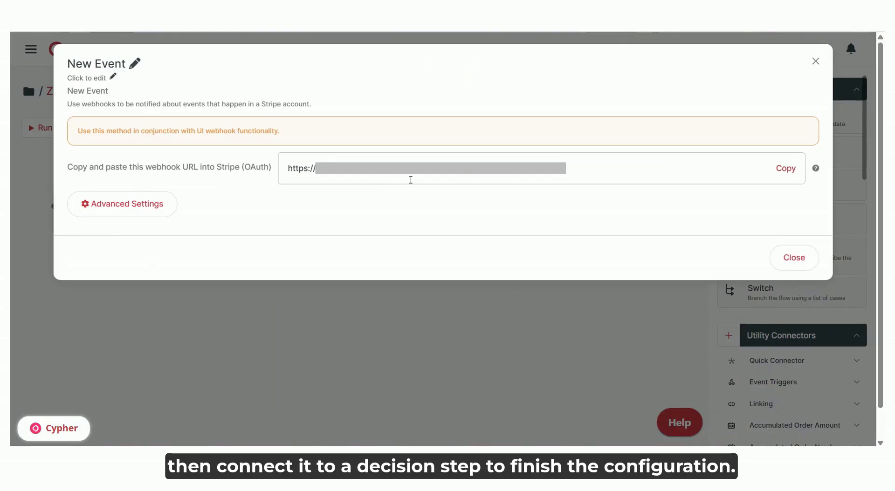
left_click(786, 173)
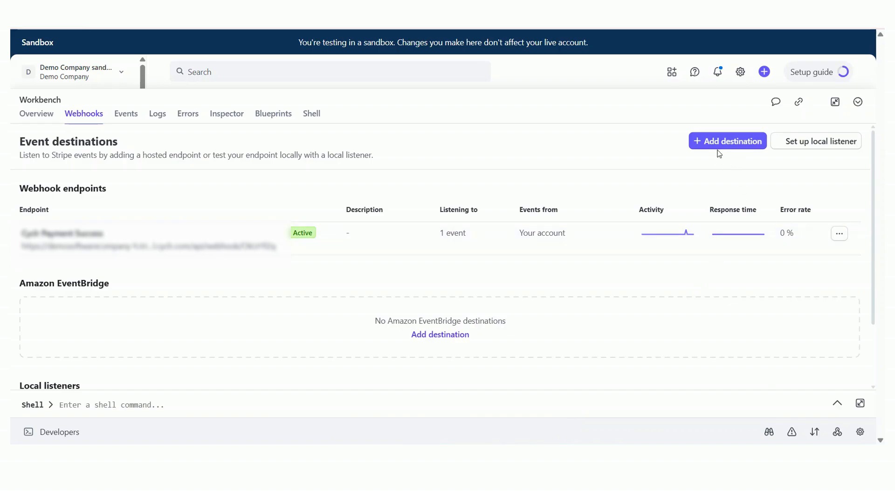
In the Stripe Dashboard's webhooks, add an event destination for your account's customer.created event with Webhook endpoint as the destination type.
left_click(724, 141)
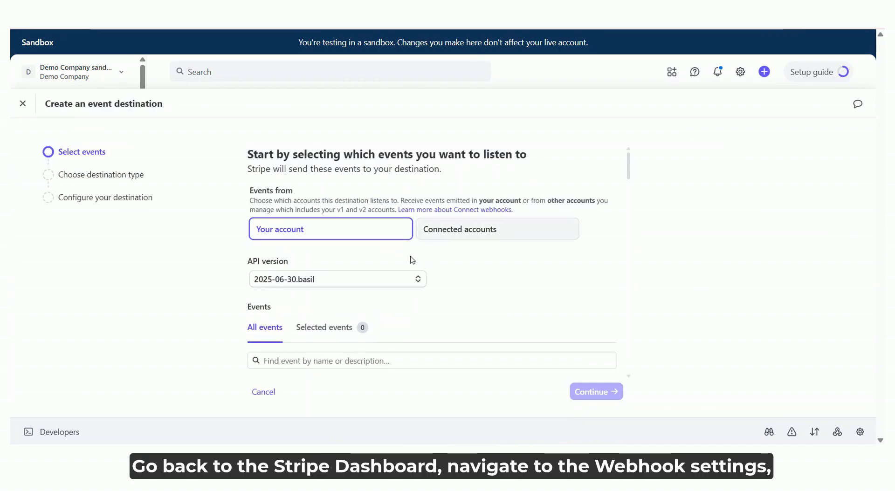
scroll(476, 342, "down", 1)
scroll(477, 342, "down", 10)
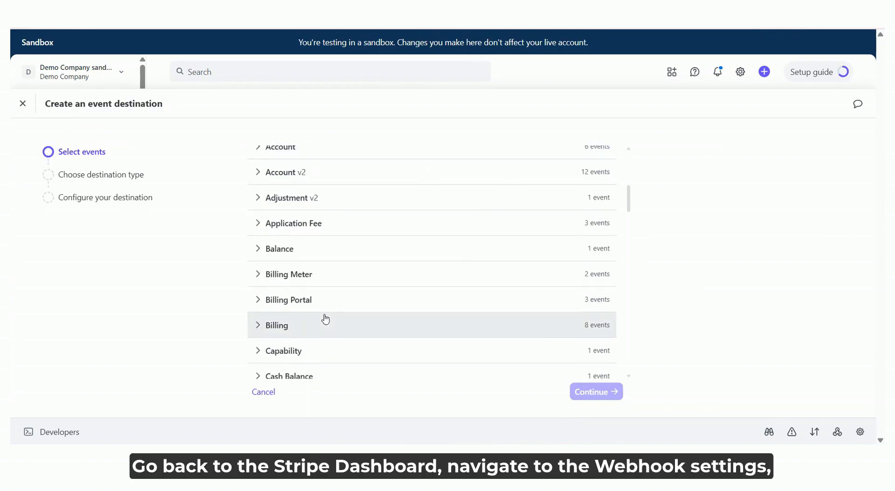
scroll(303, 303, "down", 1)
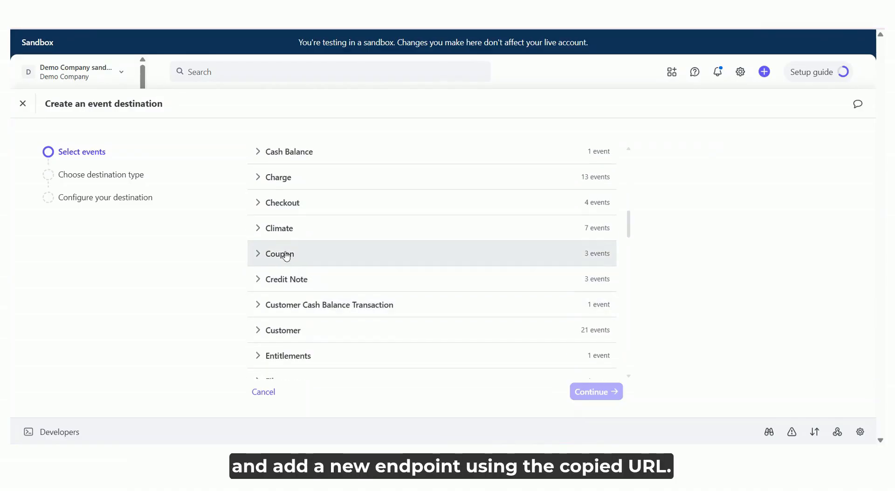
scroll(275, 265, "down", 1)
left_click(261, 273)
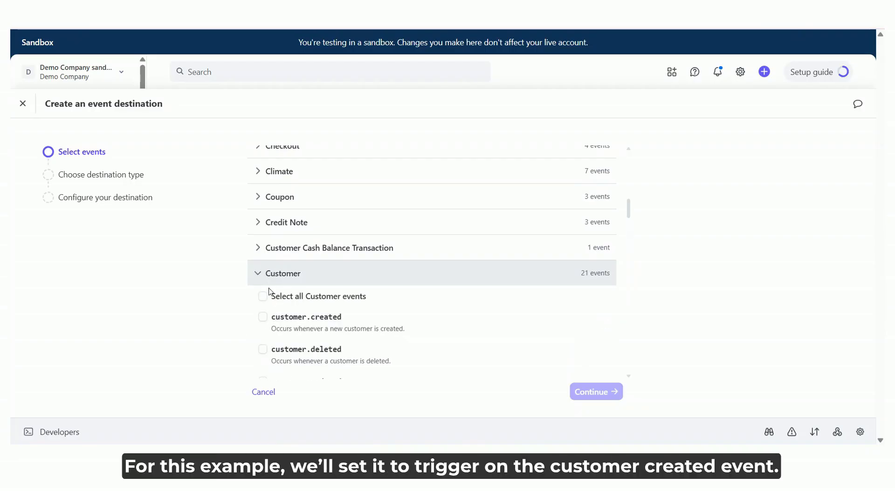
scroll(268, 298, "down", 1)
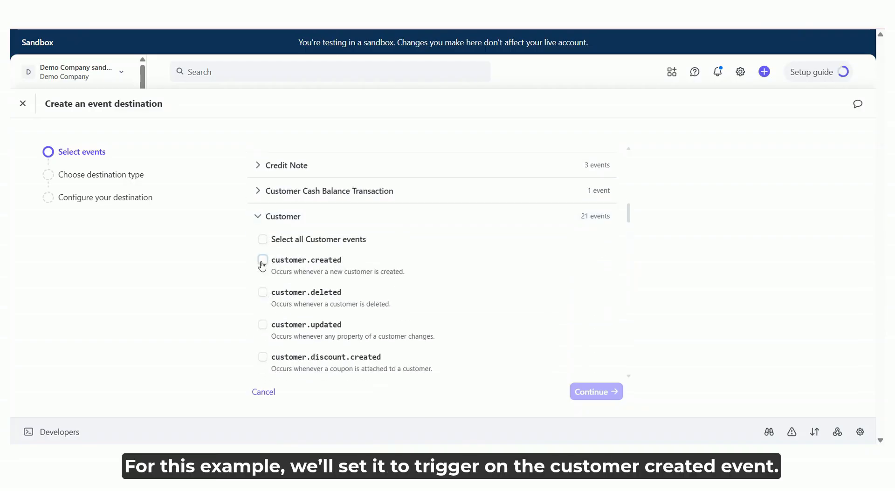
left_click(262, 261)
left_click(598, 397)
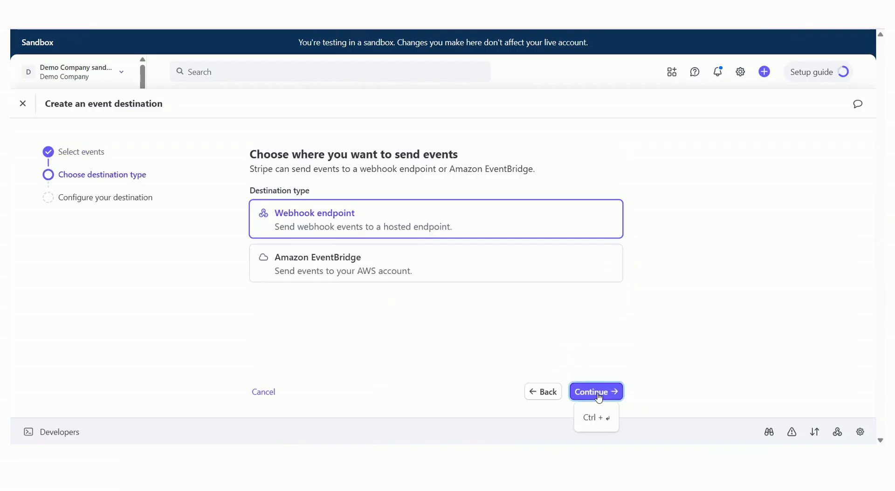
left_click(598, 393)
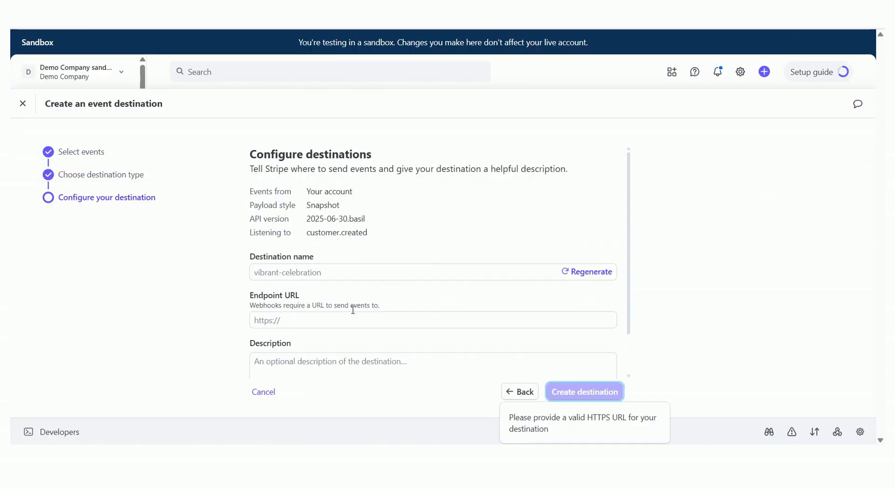
Set the copied Cyclr webhook URL as the destination's endpoint URL and create the event destination.
key("ctrl+v")
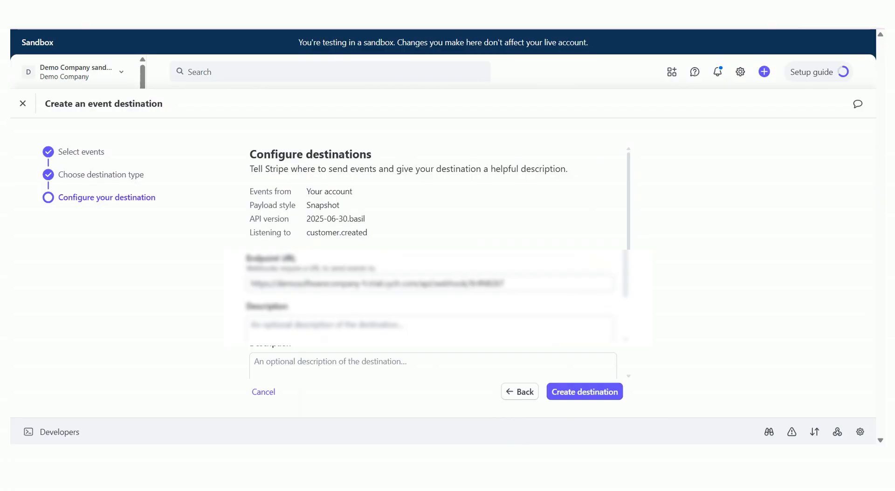
scroll(552, 352, "down", 1)
left_click(617, 393)
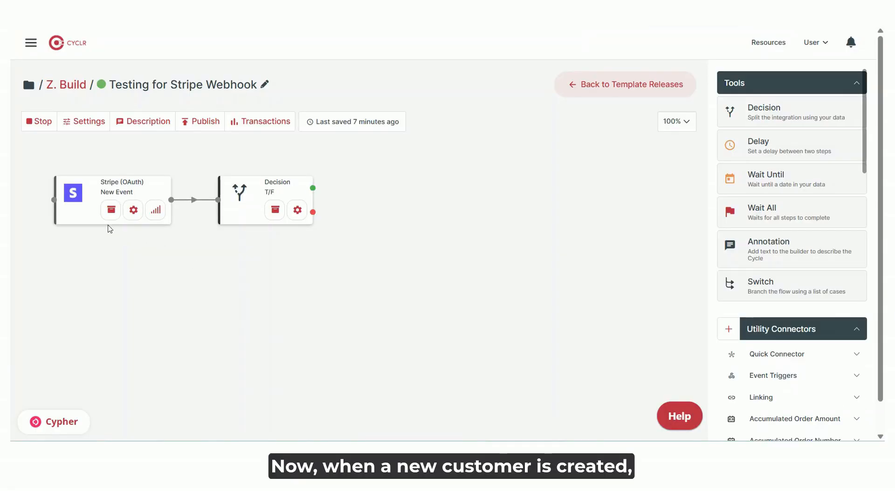
In Cyclr, inspect the New Event step's received request data, expanding the nested customer object under data, and close it.
left_click(110, 210)
left_click(282, 277)
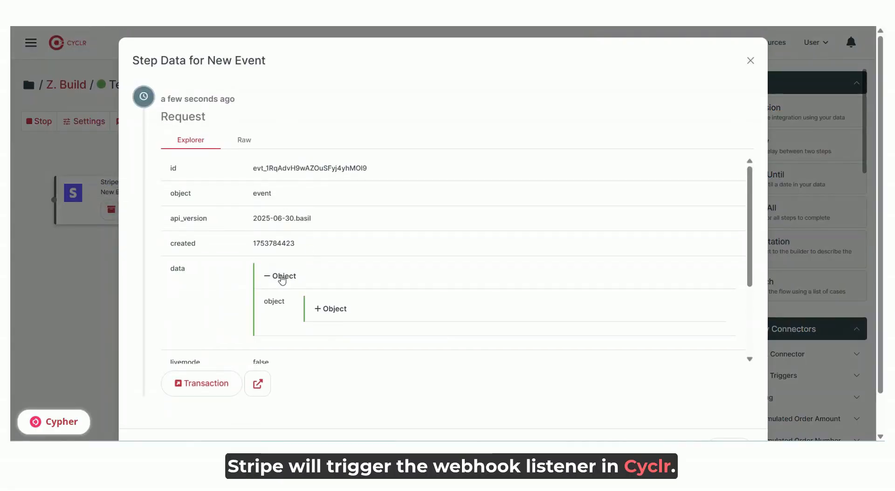
left_click(330, 309)
scroll(410, 295, "down", 4)
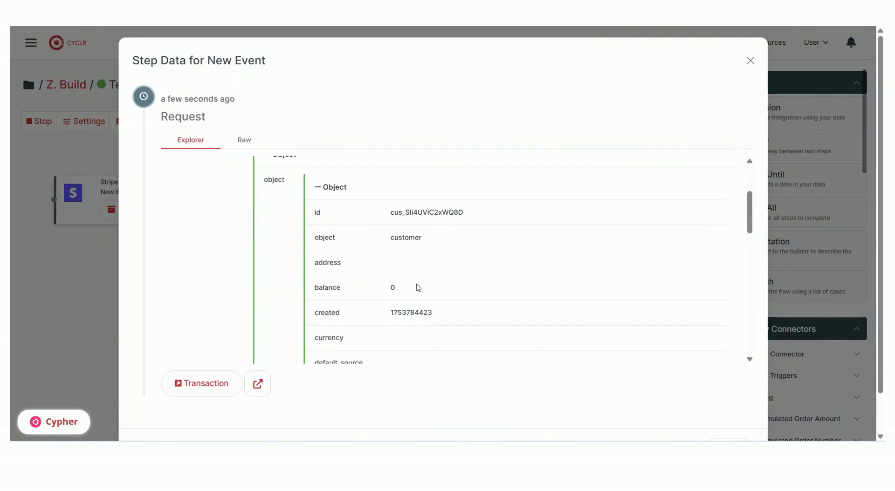
scroll(419, 266, "down", 5)
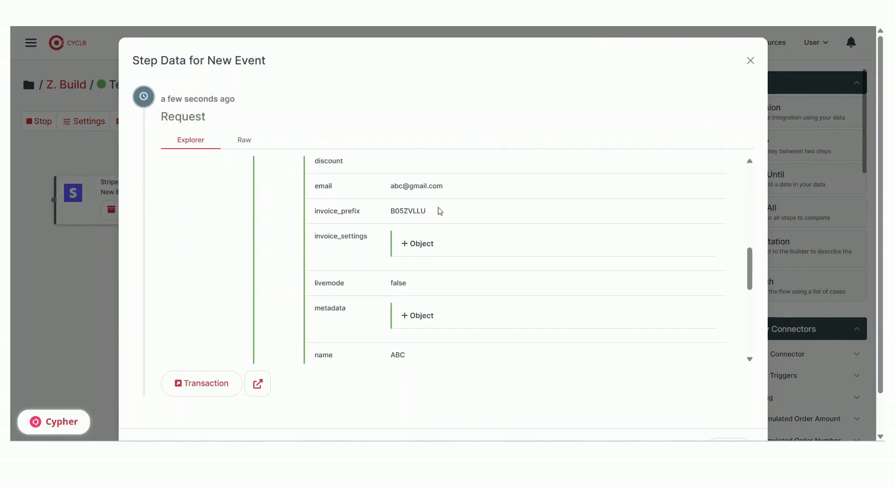
left_click(752, 62)
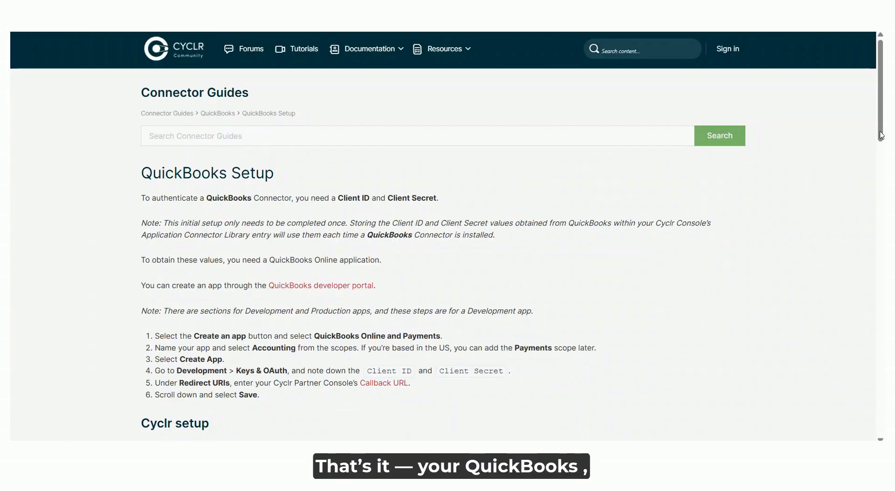
Review the QuickBooks Setup and Stripe (OAuth) Setup pages in the Cyclr Community connector guides.
left_click_drag(882, 135, 853, 283)
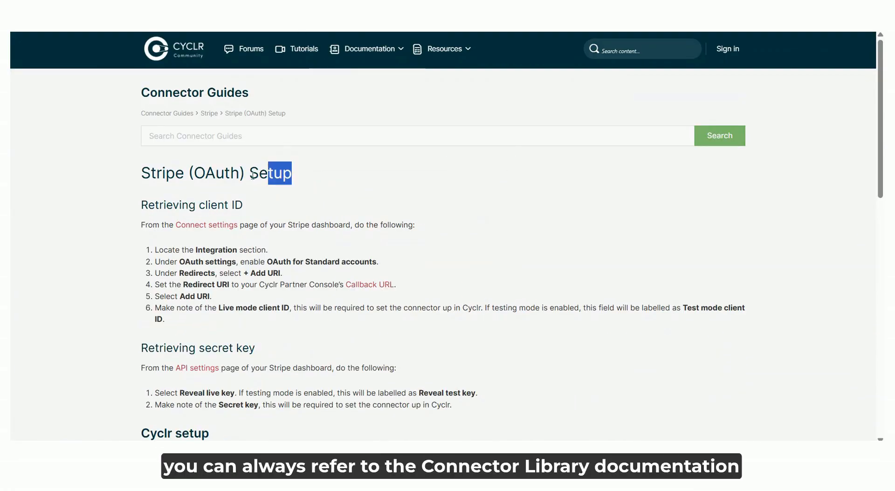
left_click_drag(252, 175, 137, 175)
scroll(482, 273, "down", 5)
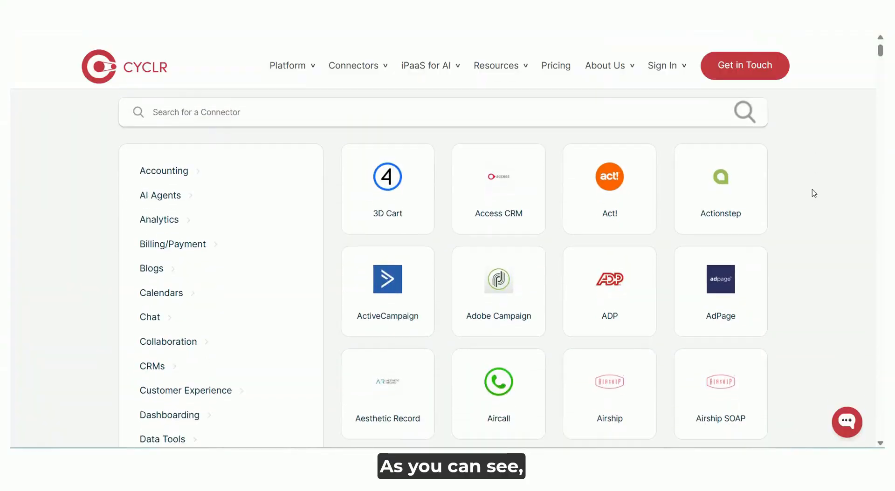
Browse the pre-built connectors listed on the Cyclr website.
scroll(813, 192, "down", 7)
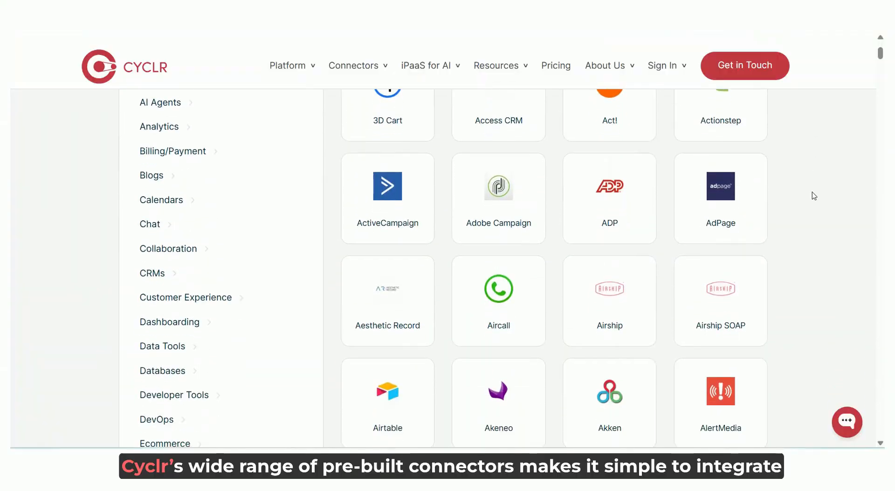
scroll(817, 232, "down", 10)
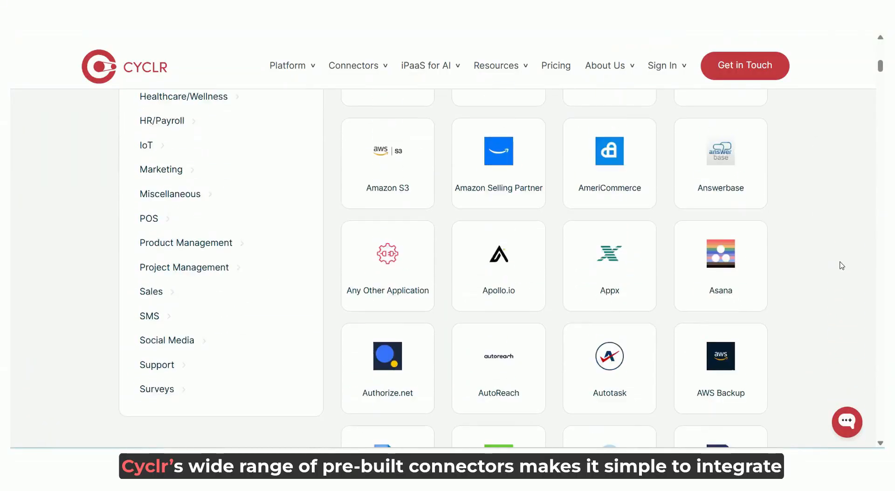
scroll(841, 267, "down", 10)
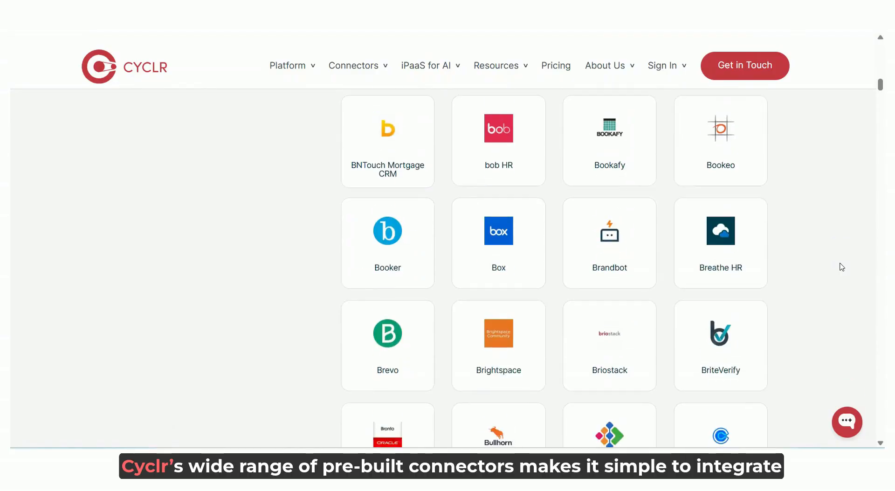
scroll(842, 267, "down", 10)
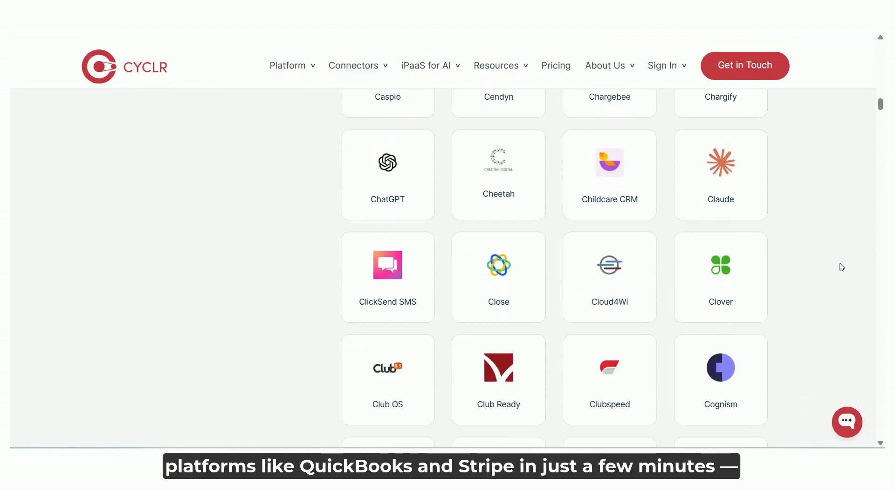
scroll(842, 267, "down", 4)
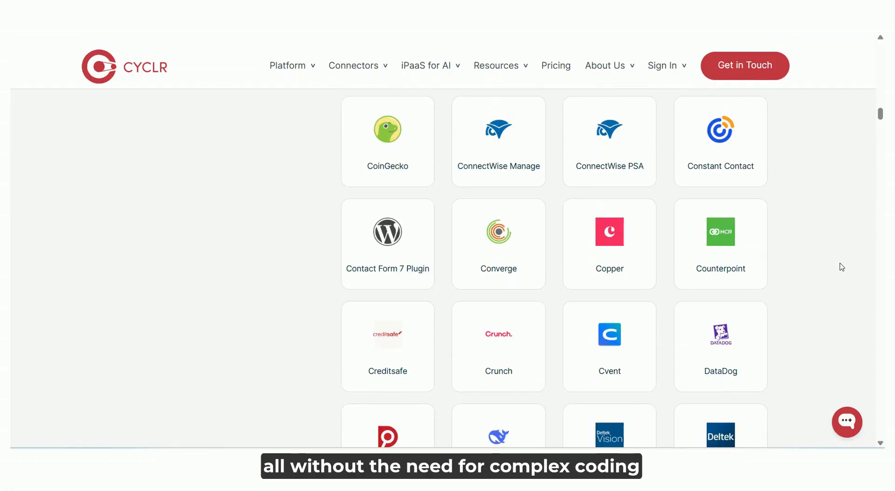